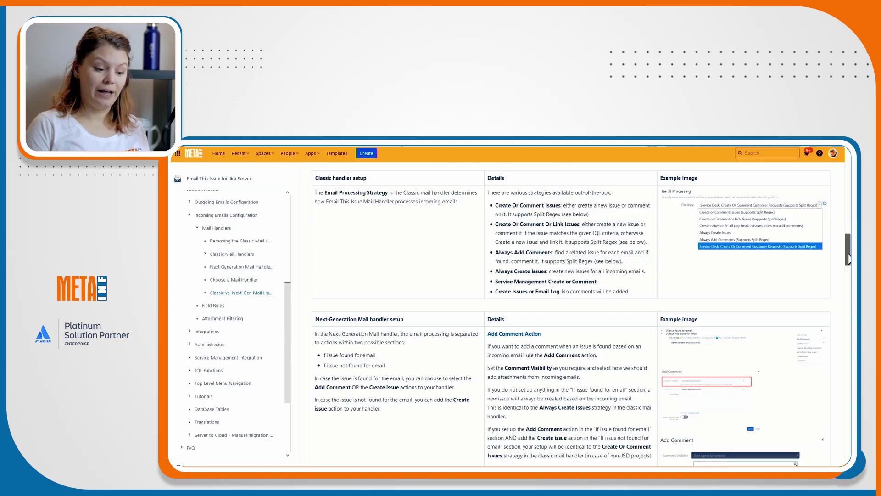
Name the new incoming mail handler 'Test handler' from autofill and proceed to its settings.
{"action": "left_click_drag", "start_coordinate": [848, 262], "coordinate": [841, 276]}
{"action": "scroll", "coordinate": [663, 305], "scroll_direction": "down", "scroll_amount": 3}
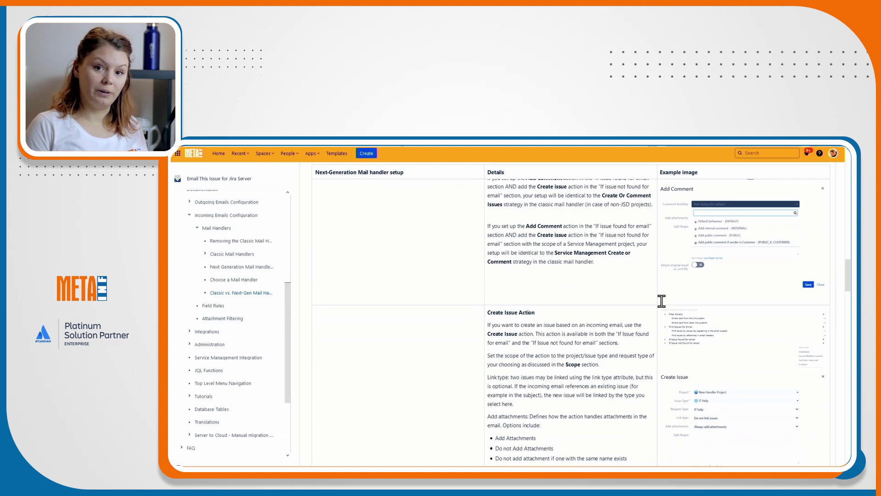
{"action": "scroll", "coordinate": [661, 301], "scroll_direction": "down", "scroll_amount": 2}
{"action": "scroll", "coordinate": [660, 305], "scroll_direction": "down", "scroll_amount": 1}
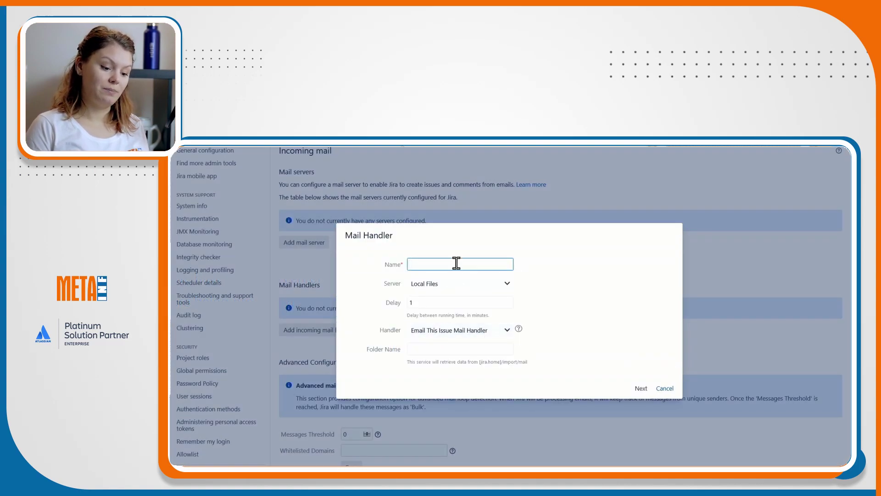
{"action": "type", "text": "tes"}
{"action": "left_click", "coordinate": [449, 275]}
{"action": "left_click", "coordinate": [640, 388]}
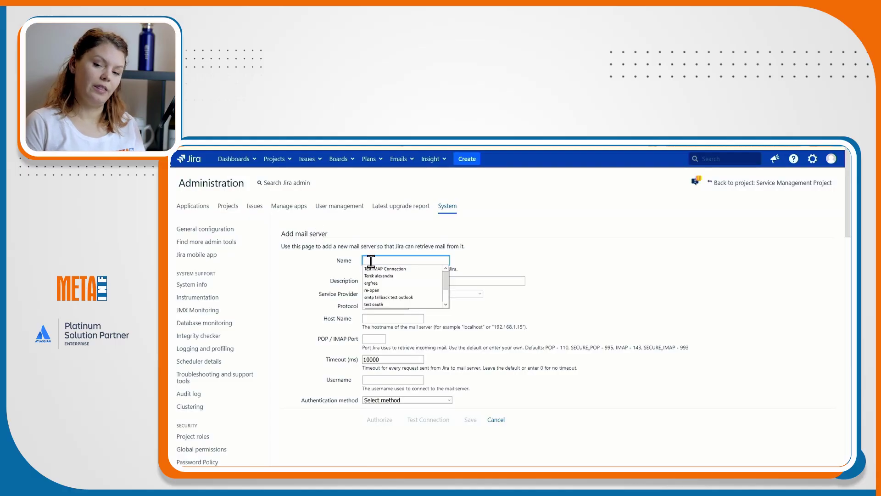
Fill the new mail server form with name Test IMAP Connection and protocol IMAP.
{"action": "left_click", "coordinate": [383, 268]}
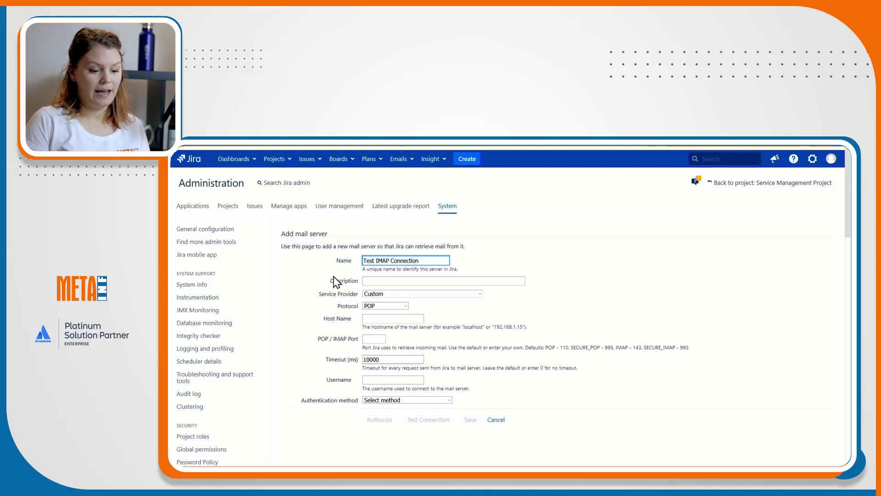
{"action": "left_click", "coordinate": [390, 306]}
{"action": "left_click", "coordinate": [388, 307]}
{"action": "left_click", "coordinate": [387, 337]}
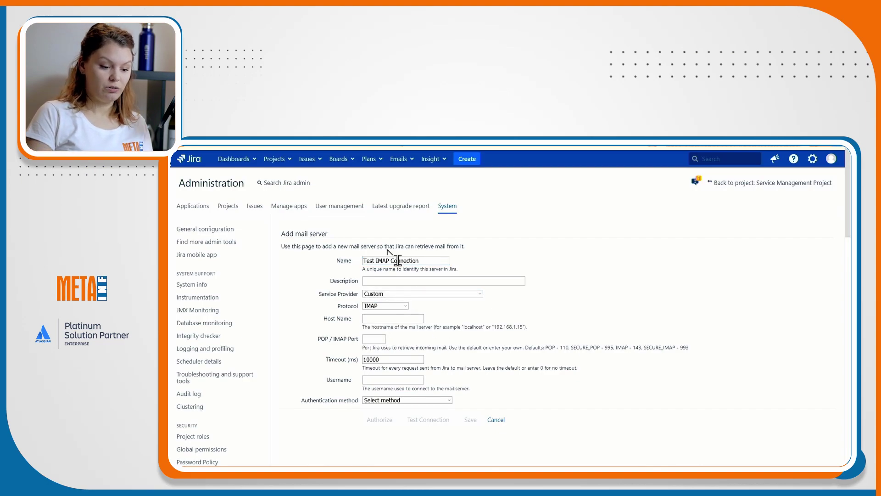
Cancel the mail server form and leave the page without saving.
{"action": "left_click", "coordinate": [496, 420]}
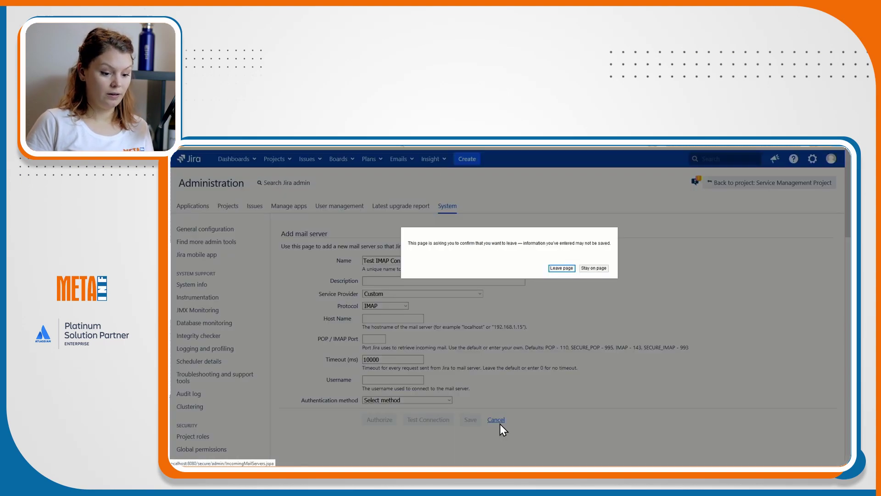
{"action": "left_click", "coordinate": [563, 268]}
{"action": "scroll", "coordinate": [542, 273], "scroll_direction": "down", "scroll_amount": 1}
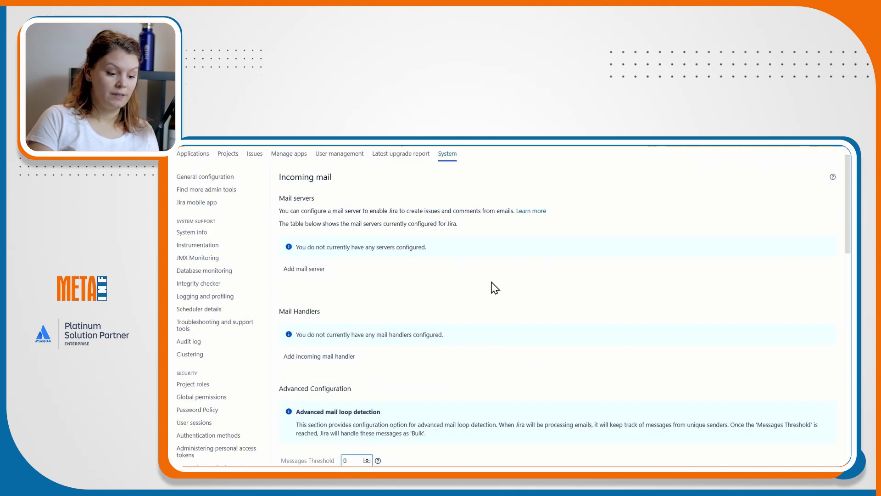
{"action": "scroll", "coordinate": [477, 291], "scroll_direction": "down", "scroll_amount": 2}
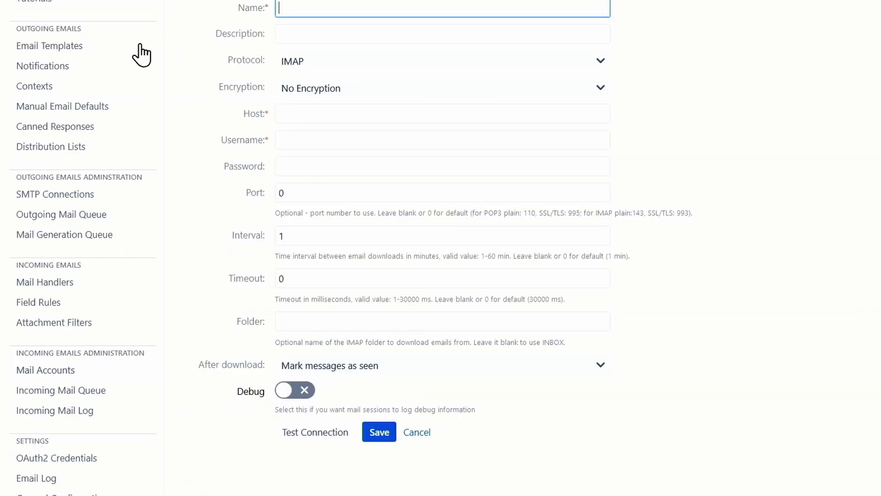
Name the mail account Test IMAP Connection2 and set its encryption to STARTTLS.
{"action": "scroll", "coordinate": [32, 299], "scroll_direction": "down", "scroll_amount": 3}
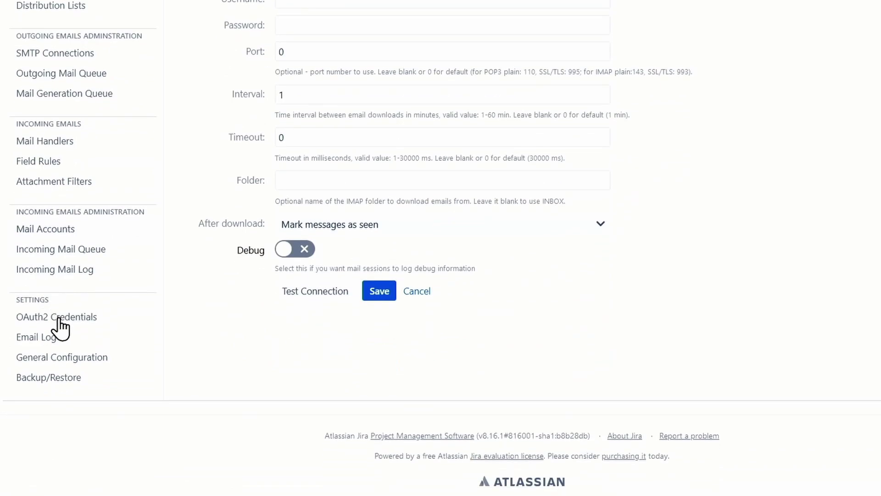
{"action": "scroll", "coordinate": [60, 321], "scroll_direction": "up", "scroll_amount": 7}
{"action": "scroll", "coordinate": [63, 321], "scroll_direction": "down", "scroll_amount": 2}
{"action": "scroll", "coordinate": [63, 321], "scroll_direction": "down", "scroll_amount": 2}
{"action": "left_click", "coordinate": [304, 7]}
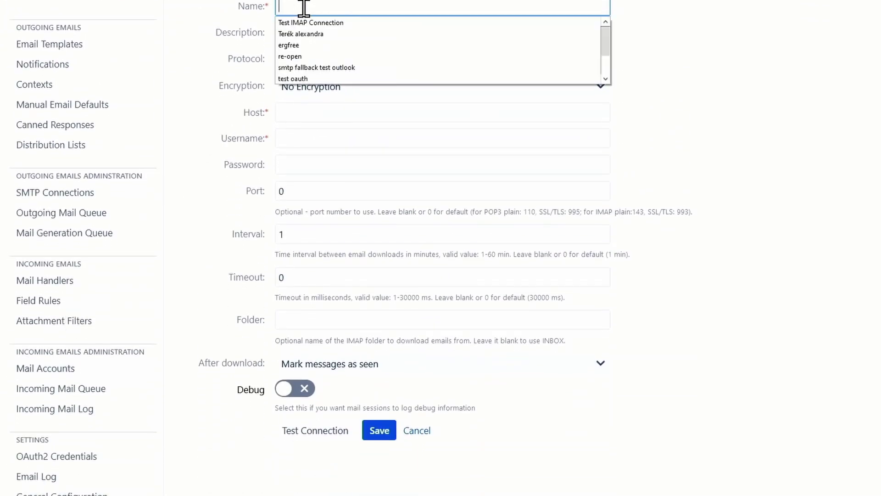
{"action": "left_click", "coordinate": [314, 23]}
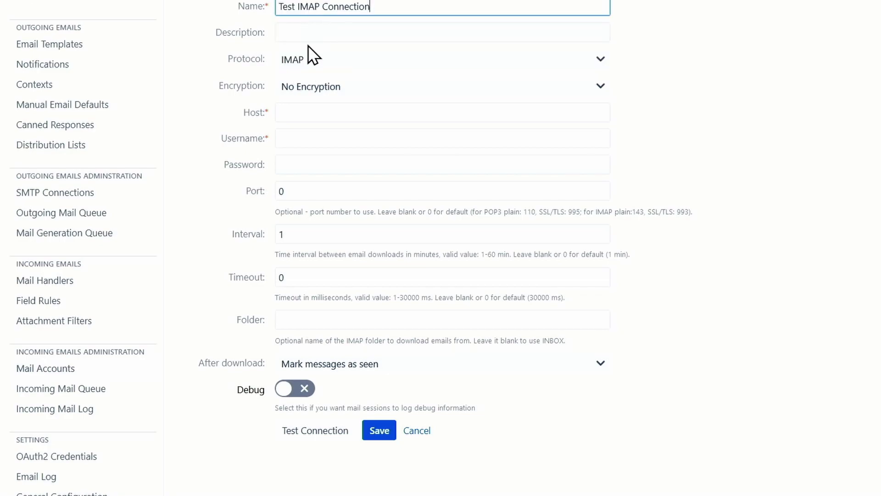
{"action": "left_click", "coordinate": [338, 88]}
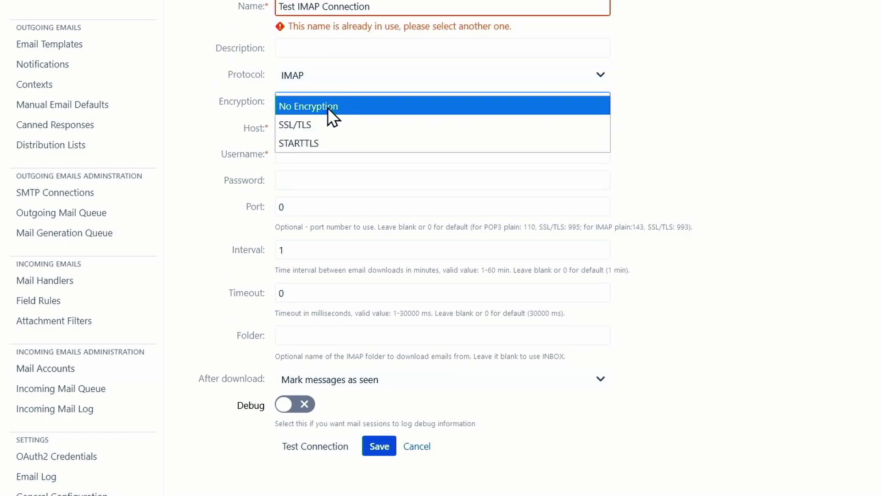
{"action": "left_click", "coordinate": [323, 143]}
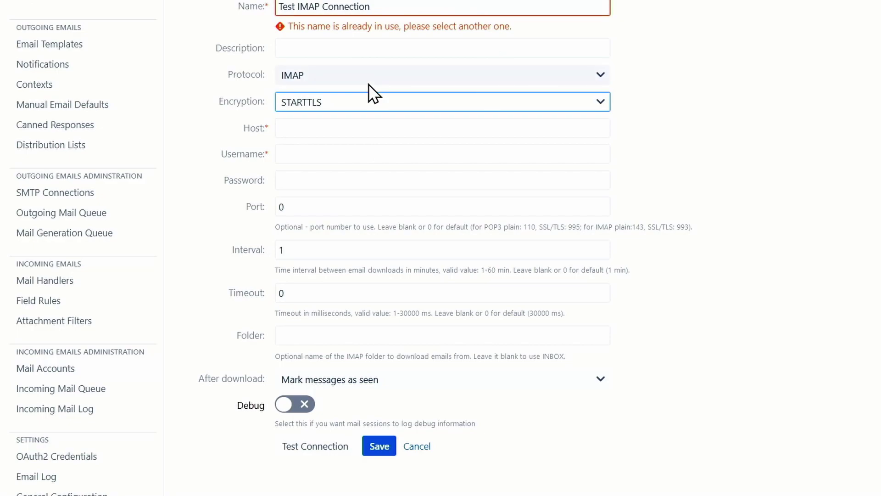
{"action": "scroll", "coordinate": [367, 64], "scroll_direction": "down", "scroll_amount": 2}
{"action": "scroll", "coordinate": [392, 20], "scroll_direction": "up", "scroll_amount": 2}
{"action": "left_click", "coordinate": [395, 6]}
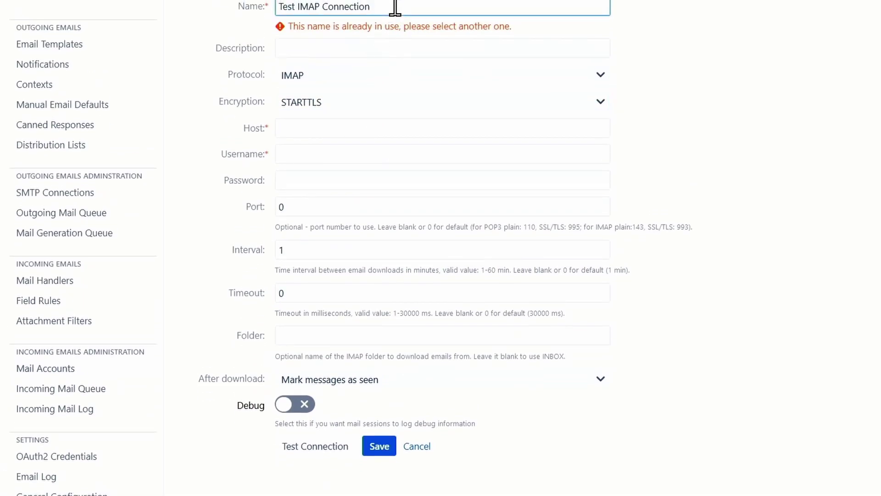
Set the host to outlook.office365.com and the username to the mailbox's e-mail address.
{"action": "left_click", "coordinate": [389, 134]}
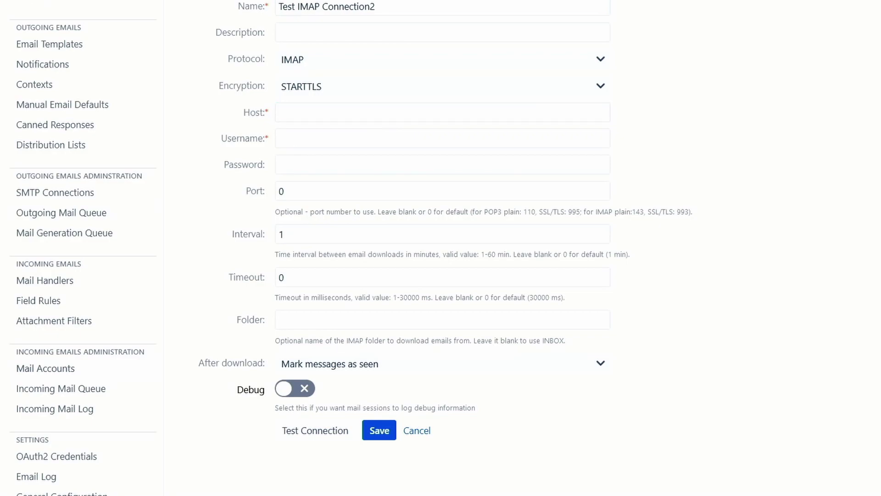
{"action": "left_click", "coordinate": [321, 115]}
{"action": "type", "text": "outlook.office365.com"}
{"action": "left_click", "coordinate": [281, 138]}
{"action": "type", "text": "s"}
{"action": "left_click", "coordinate": [327, 165]}
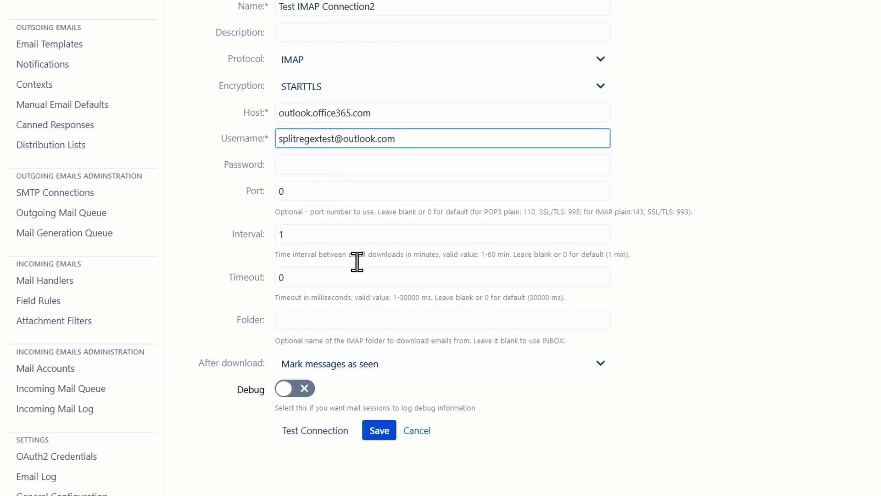
Keep 'Mark messages as seen' after download, check the interval, and enter the account password.
{"action": "left_click", "coordinate": [292, 160]}
{"action": "scroll", "coordinate": [326, 248], "scroll_direction": "down", "scroll_amount": 2}
{"action": "left_click", "coordinate": [347, 298]}
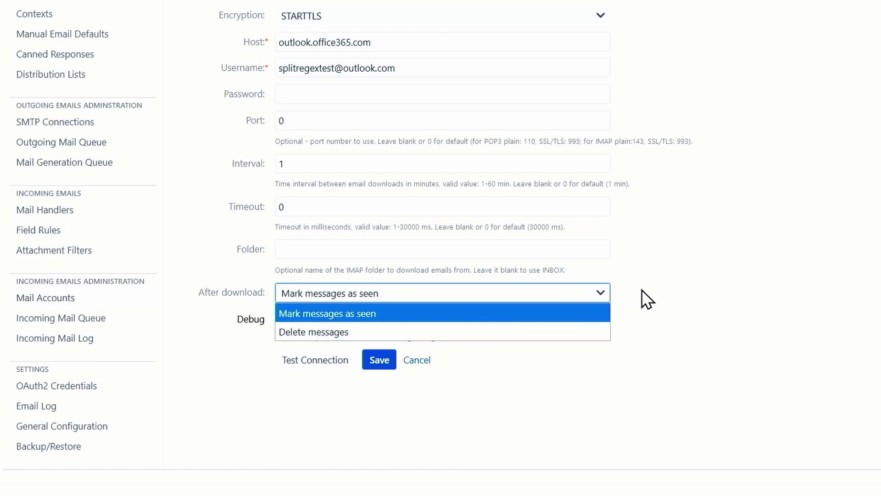
{"action": "left_click", "coordinate": [385, 193]}
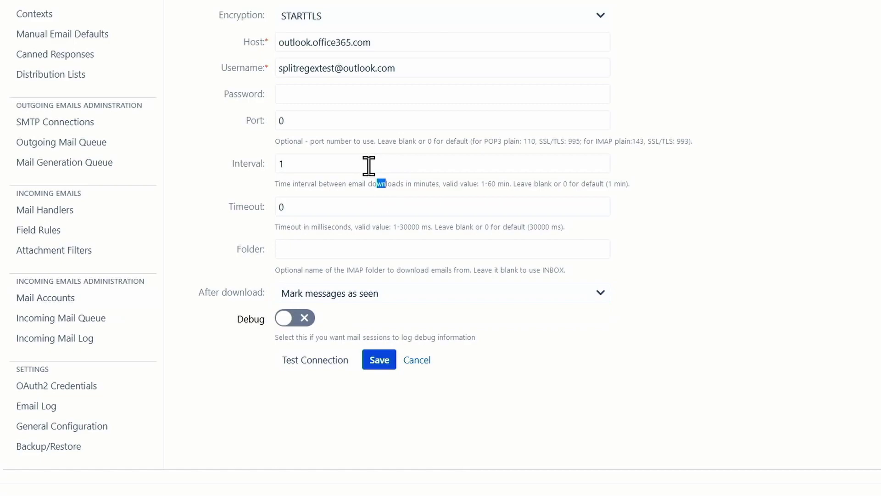
{"action": "left_click", "coordinate": [282, 165]}
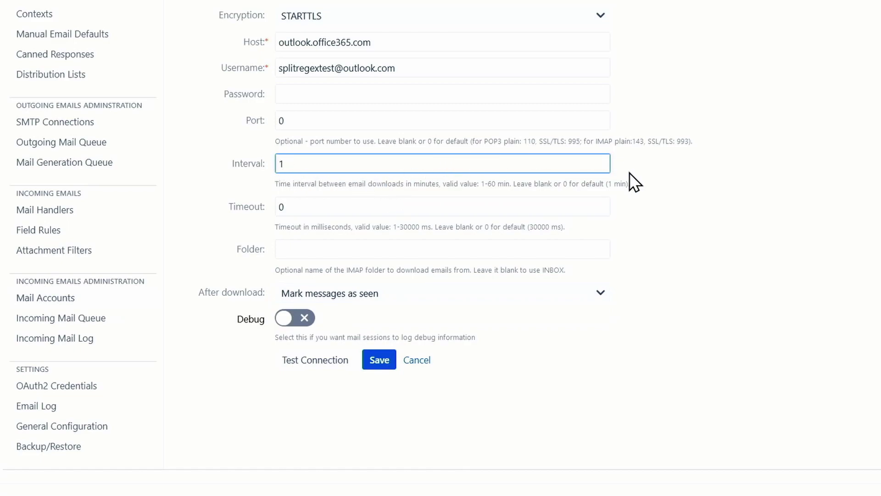
{"action": "scroll", "coordinate": [632, 184], "scroll_direction": "down", "scroll_amount": 3}
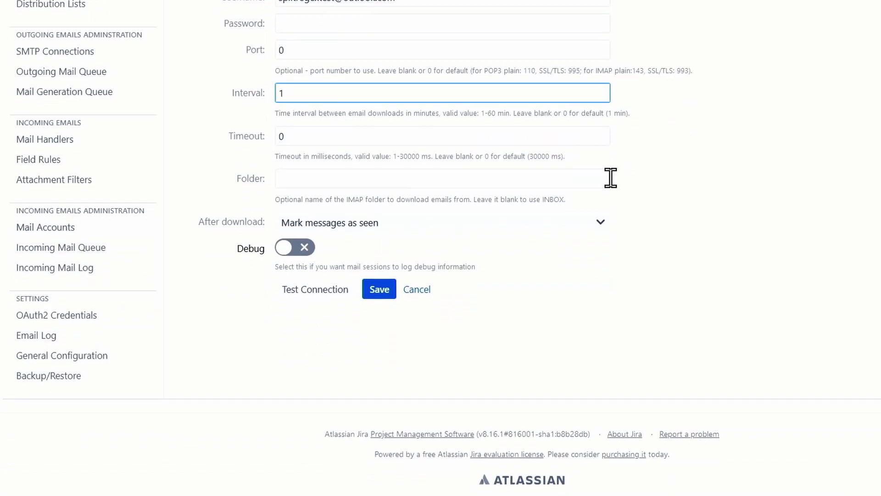
{"action": "left_click", "coordinate": [483, 23]}
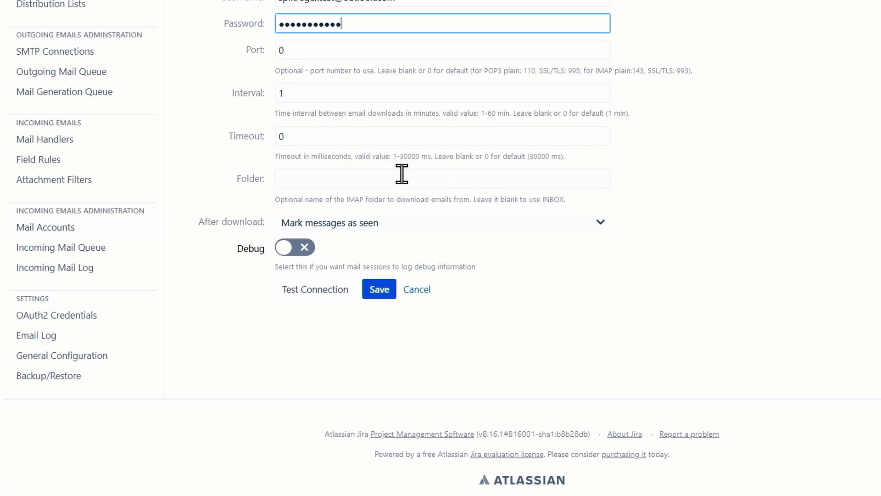
{"action": "scroll", "coordinate": [313, 173], "scroll_direction": "up", "scroll_amount": 2}
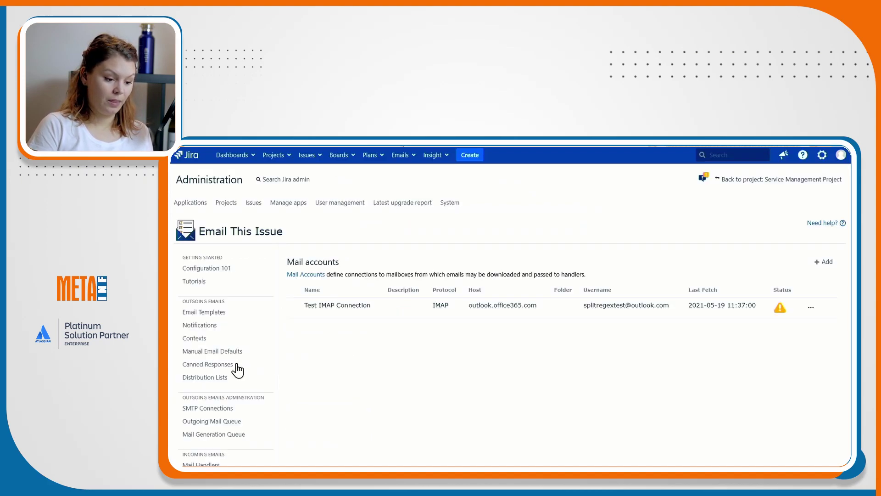
Open the Approvers field initialization rule for editing, then cancel it without changes.
{"action": "scroll", "coordinate": [223, 366], "scroll_direction": "down", "scroll_amount": 2}
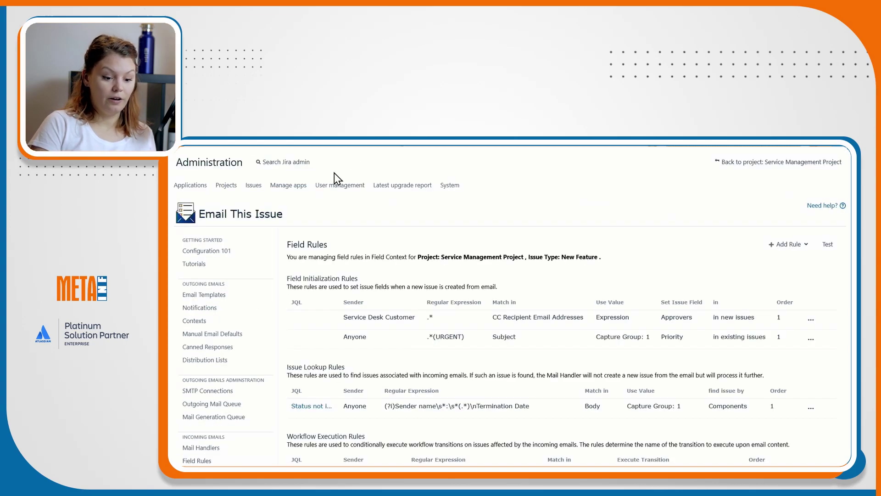
{"action": "scroll", "coordinate": [781, 206], "scroll_direction": "down", "scroll_amount": 2}
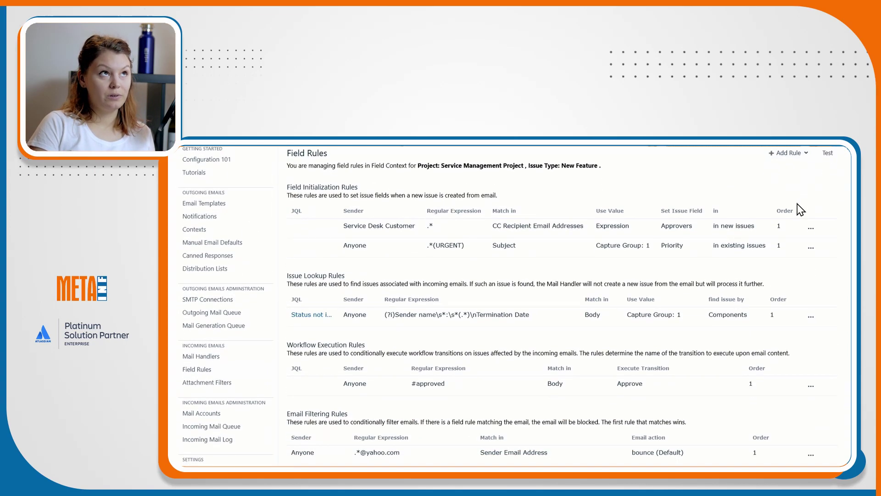
{"action": "scroll", "coordinate": [801, 210], "scroll_direction": "down", "scroll_amount": 1}
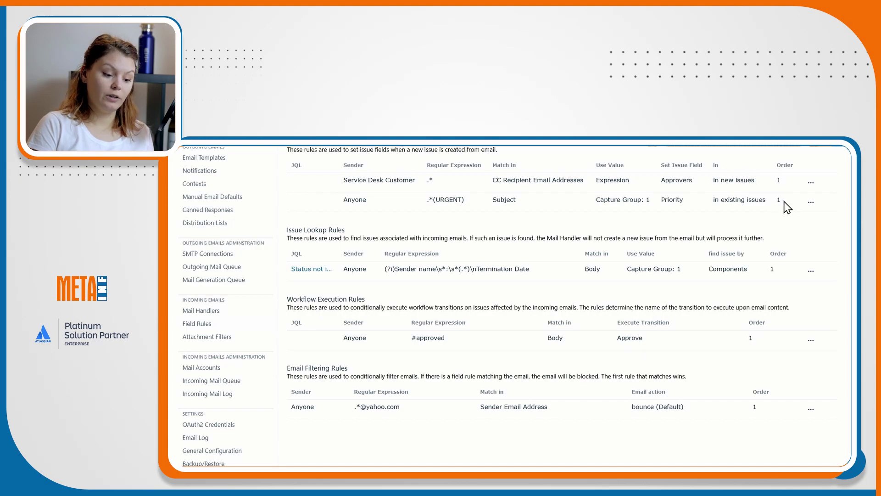
{"action": "left_click", "coordinate": [811, 184]}
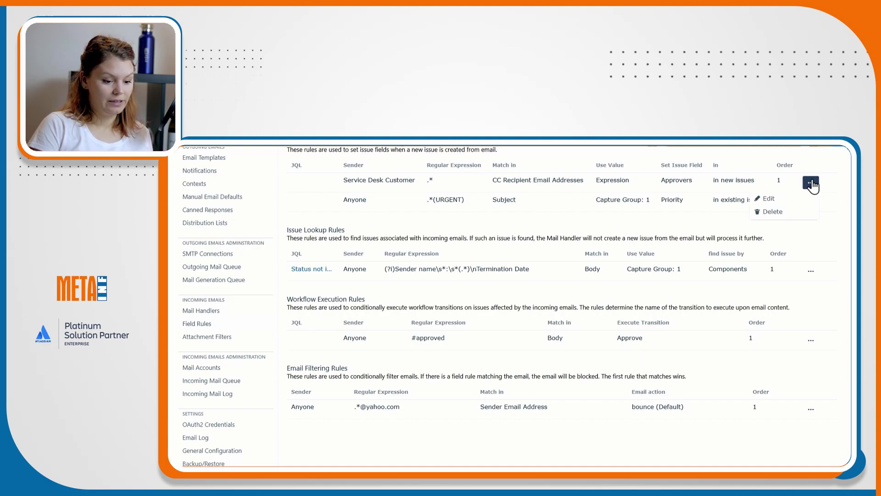
{"action": "left_click", "coordinate": [789, 200]}
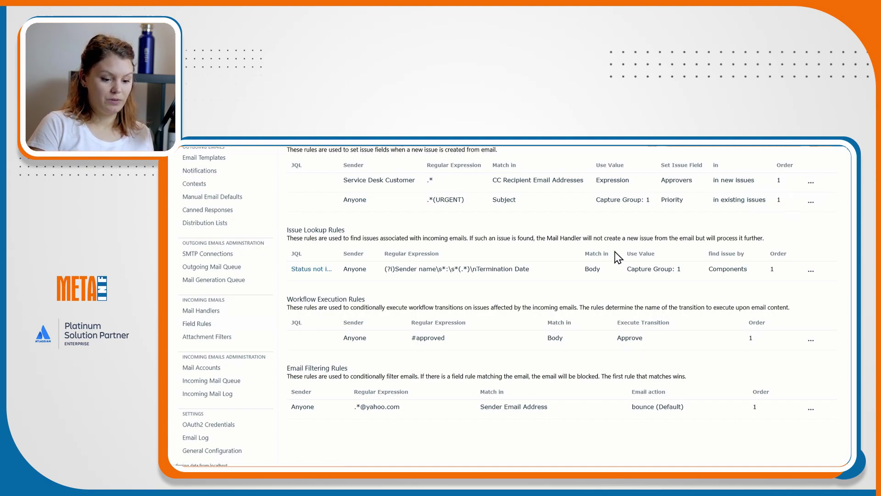
{"action": "left_click", "coordinate": [625, 319]}
{"action": "scroll", "coordinate": [624, 318], "scroll_direction": "down", "scroll_amount": 2}
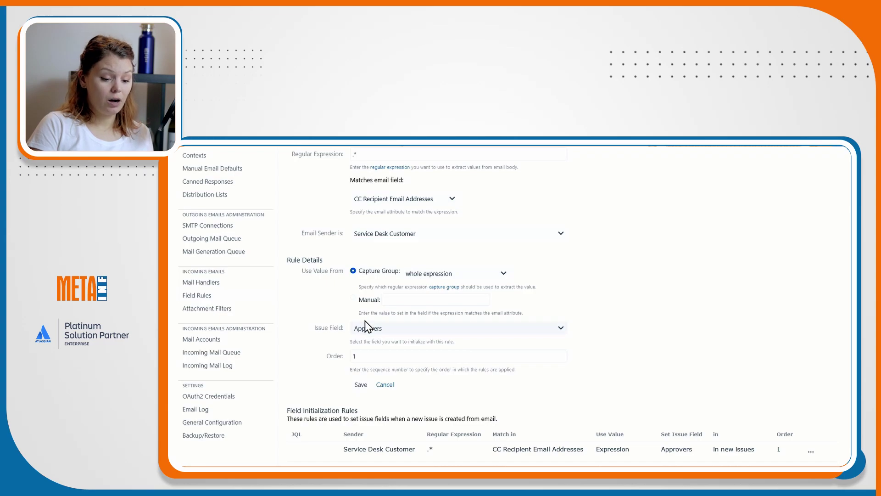
{"action": "left_click", "coordinate": [386, 385]}
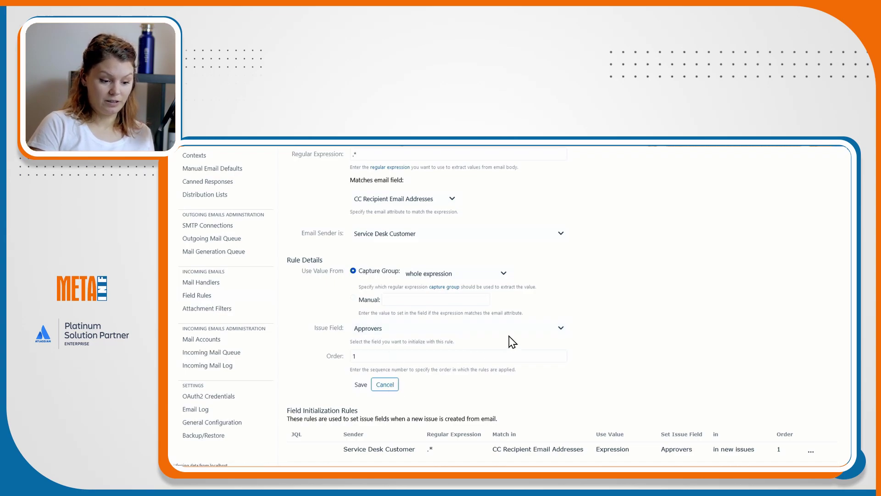
{"action": "scroll", "coordinate": [573, 318], "scroll_direction": "down", "scroll_amount": 5}
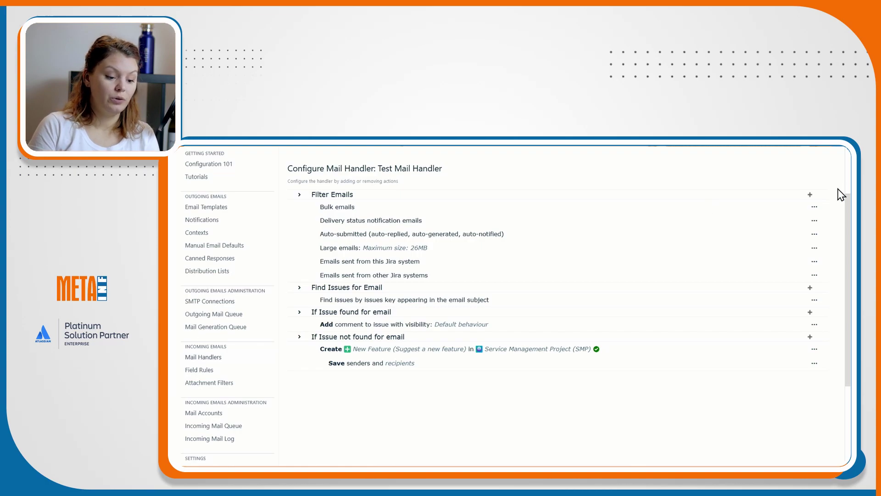
Inspect the Auto-submitted filter's actions and Large emails settings, then reopen the add-filter list.
{"action": "left_click", "coordinate": [811, 196]}
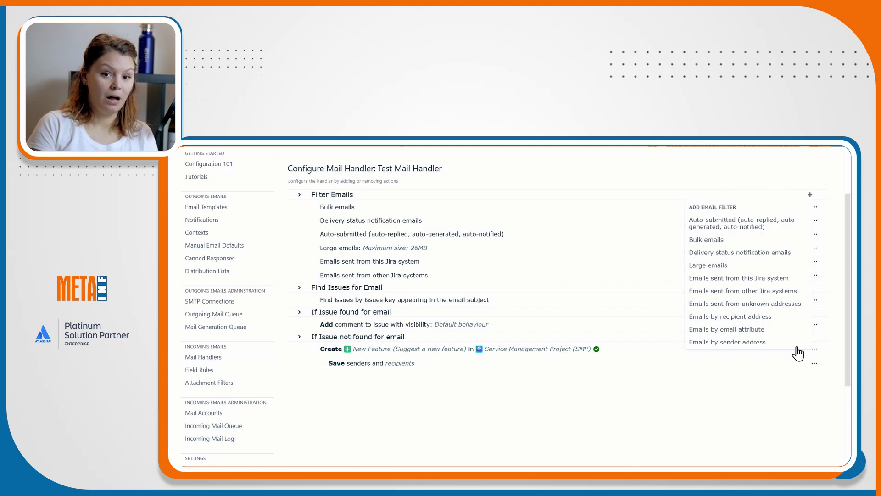
{"action": "left_click", "coordinate": [816, 236]}
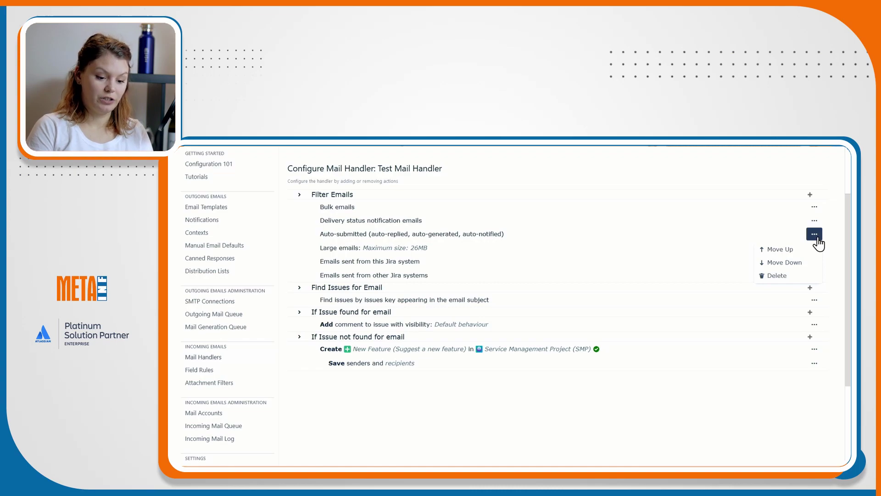
{"action": "left_click", "coordinate": [817, 237]}
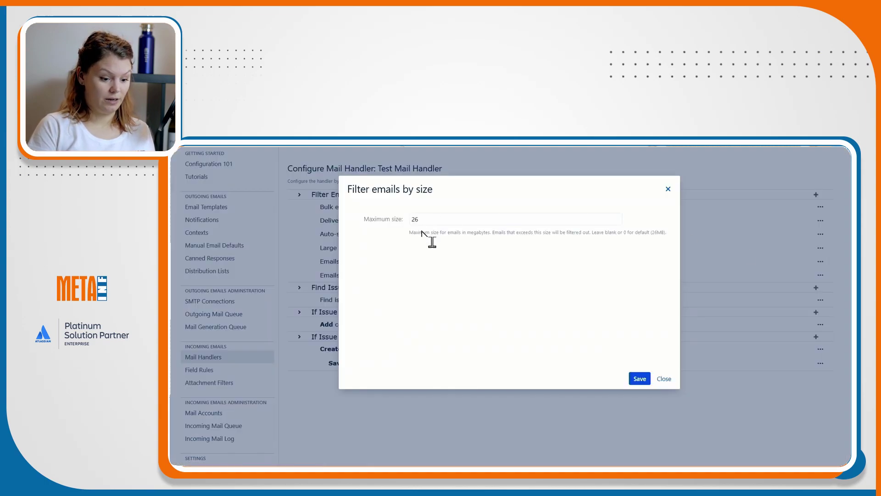
{"action": "left_click", "coordinate": [663, 379]}
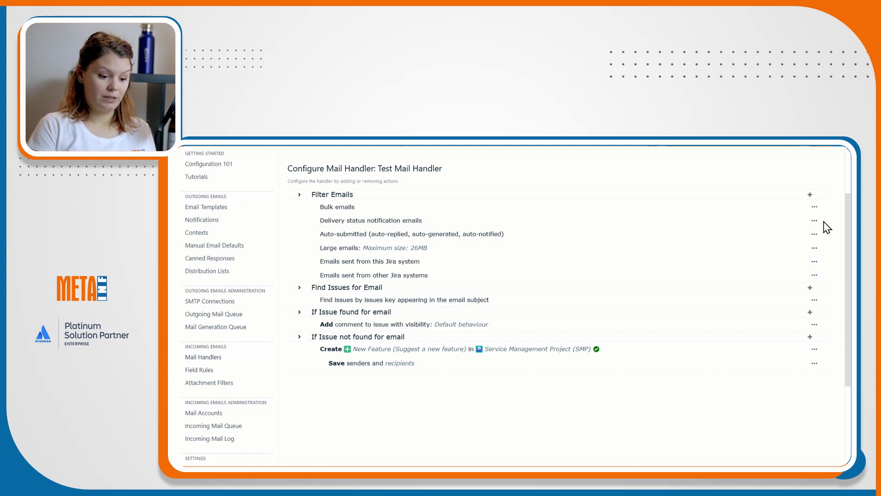
{"action": "left_click", "coordinate": [811, 197]}
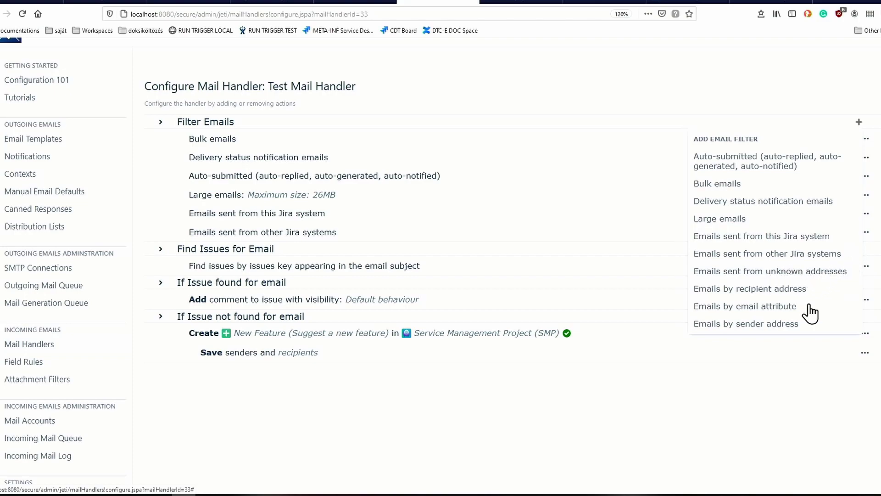
{"action": "left_click", "coordinate": [796, 312]}
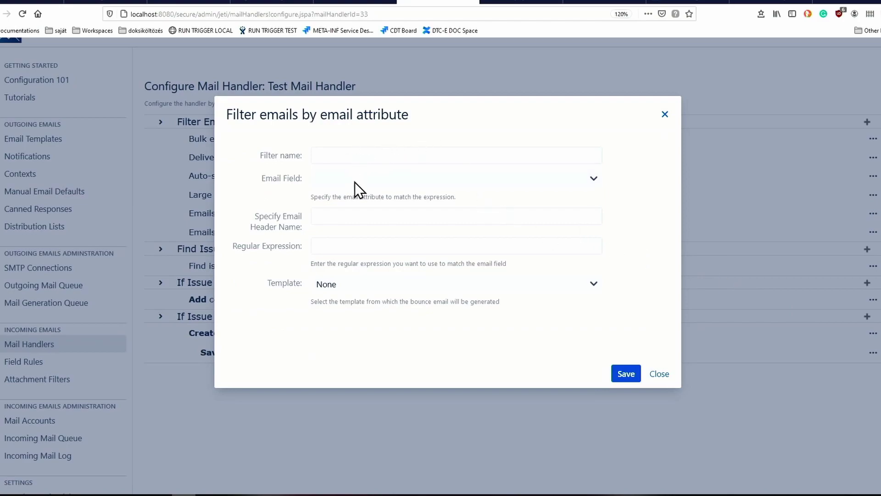
{"action": "left_click", "coordinate": [461, 180]}
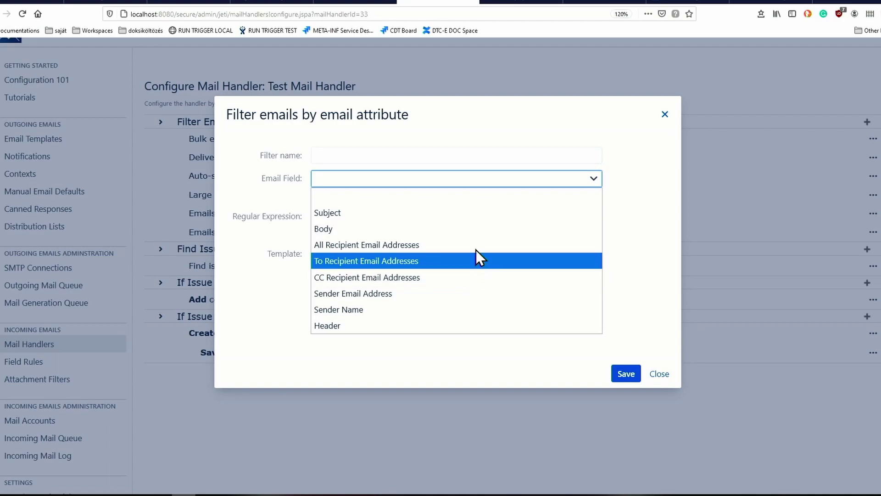
{"action": "left_click", "coordinate": [623, 282]}
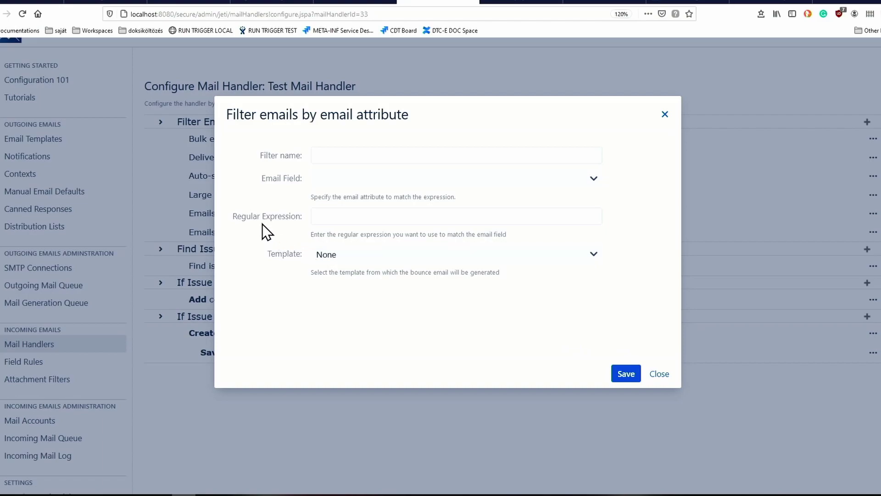
{"action": "left_click", "coordinate": [322, 155]}
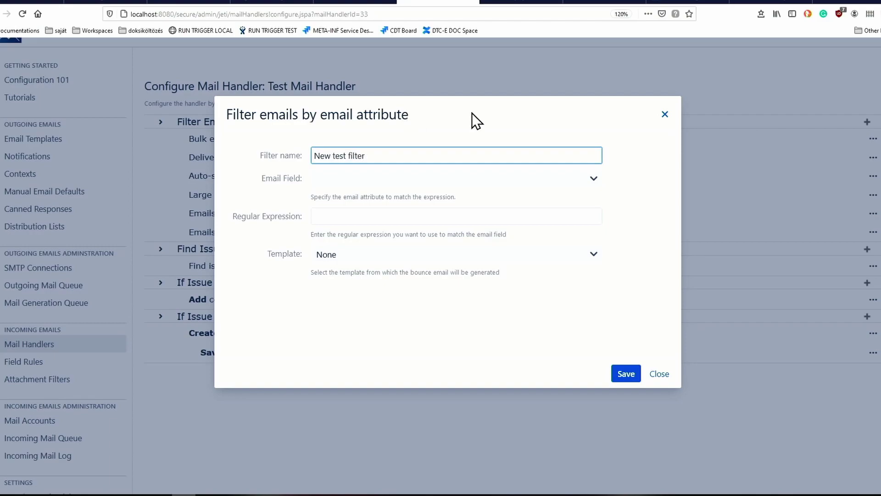
{"action": "left_click", "coordinate": [366, 257]}
{"action": "left_click", "coordinate": [366, 260]}
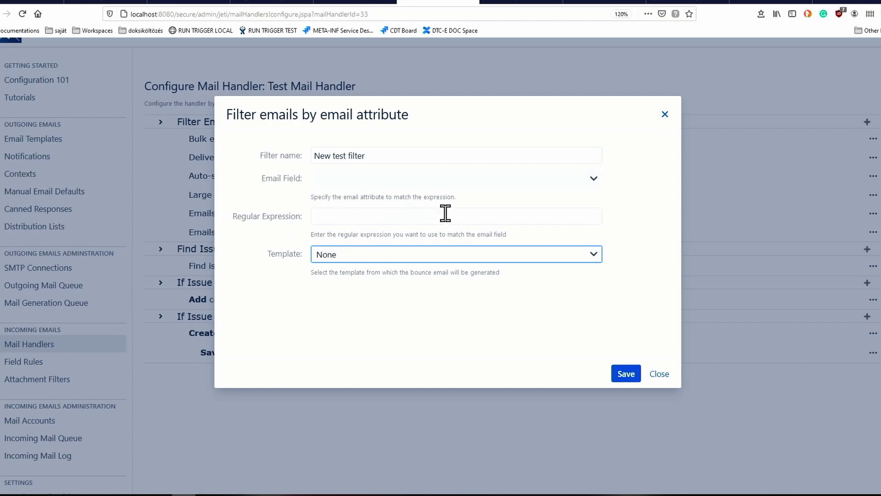
{"action": "left_click", "coordinate": [659, 374]}
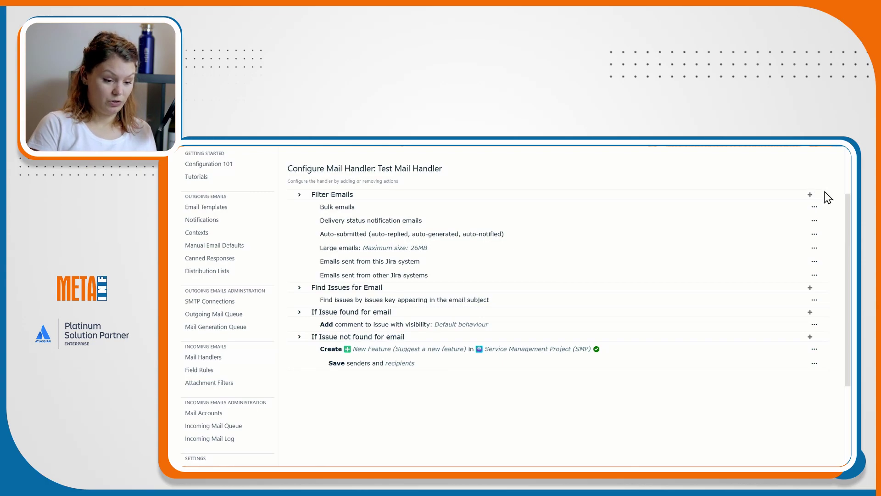
{"action": "scroll", "coordinate": [826, 197], "scroll_direction": "down", "scroll_amount": 1}
{"action": "scroll", "coordinate": [827, 197], "scroll_direction": "up", "scroll_amount": 1}
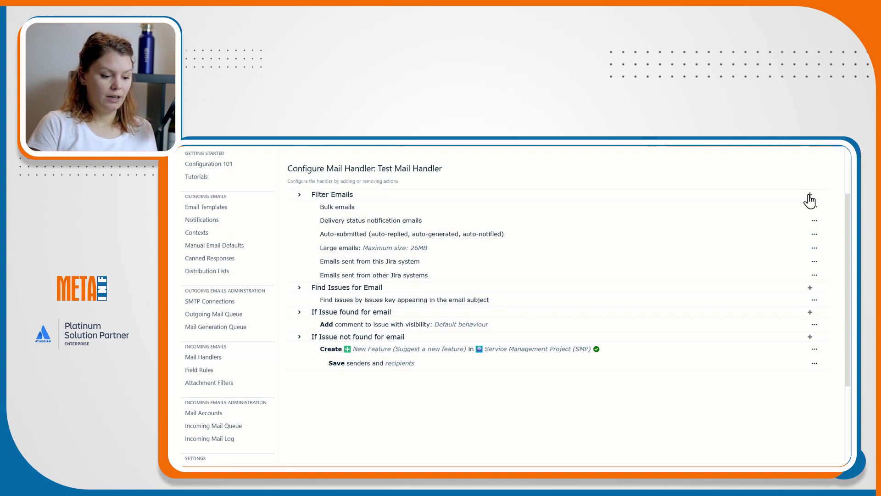
Dismiss the filter types list and view the empty Filtered out tab of the Incoming Mail Queue.
{"action": "left_click", "coordinate": [811, 195]}
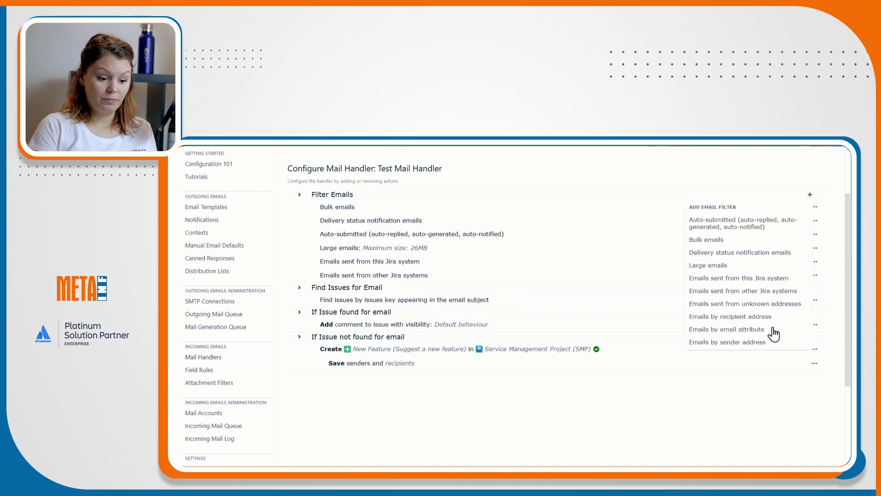
{"action": "left_click", "coordinate": [402, 429]}
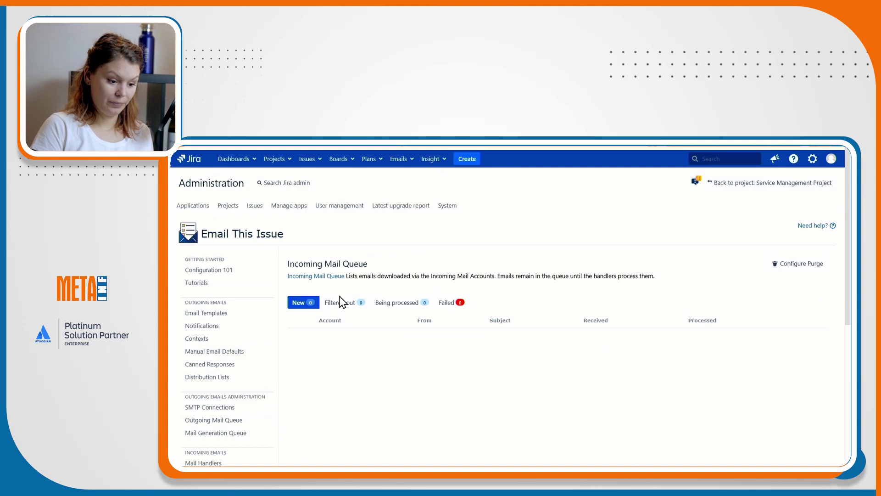
{"action": "left_click", "coordinate": [344, 302]}
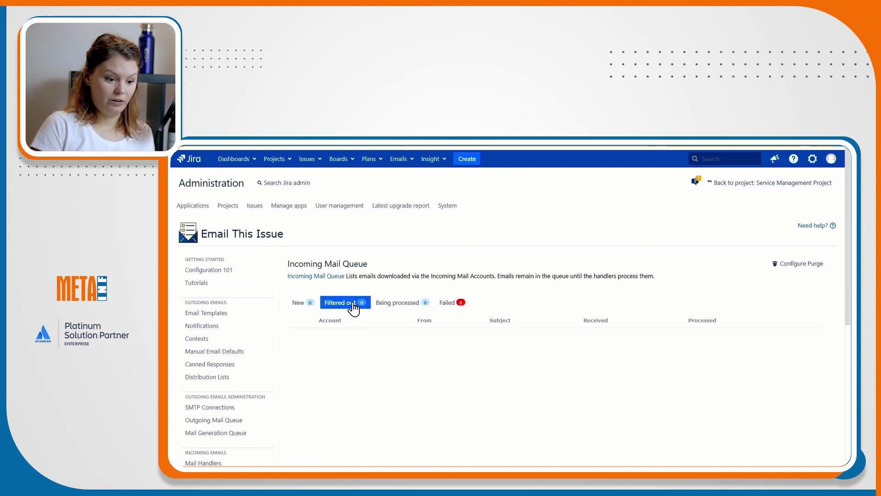
{"action": "scroll", "coordinate": [233, 373], "scroll_direction": "down", "scroll_amount": 2}
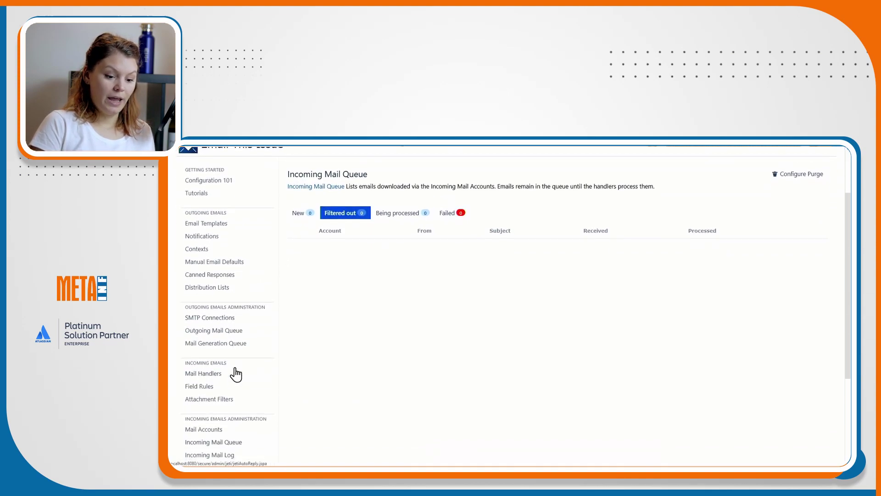
Configure Test Mail Handler and add the 'Find issues by references in email headers' lookup.
{"action": "left_click", "coordinate": [234, 372]}
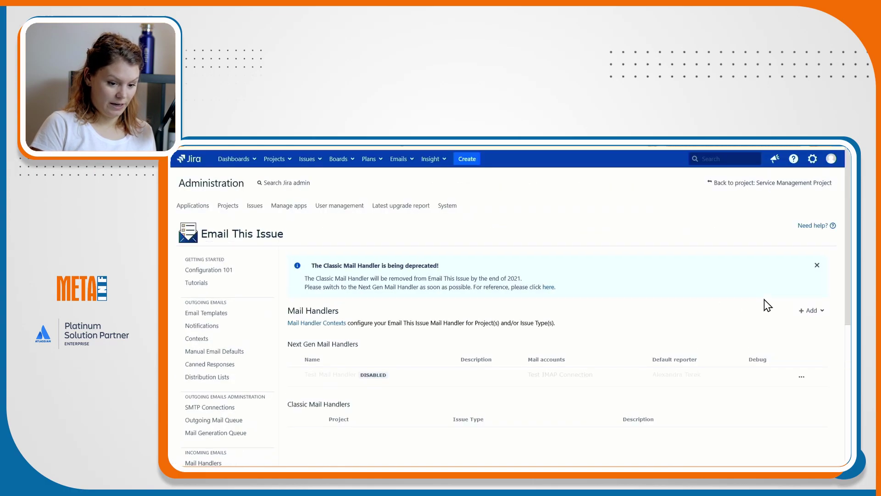
{"action": "left_click", "coordinate": [801, 379]}
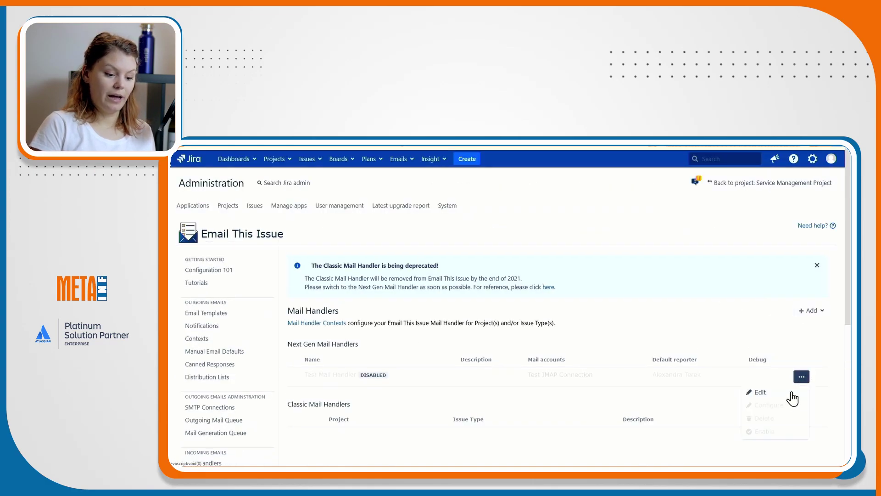
{"action": "left_click", "coordinate": [776, 410]}
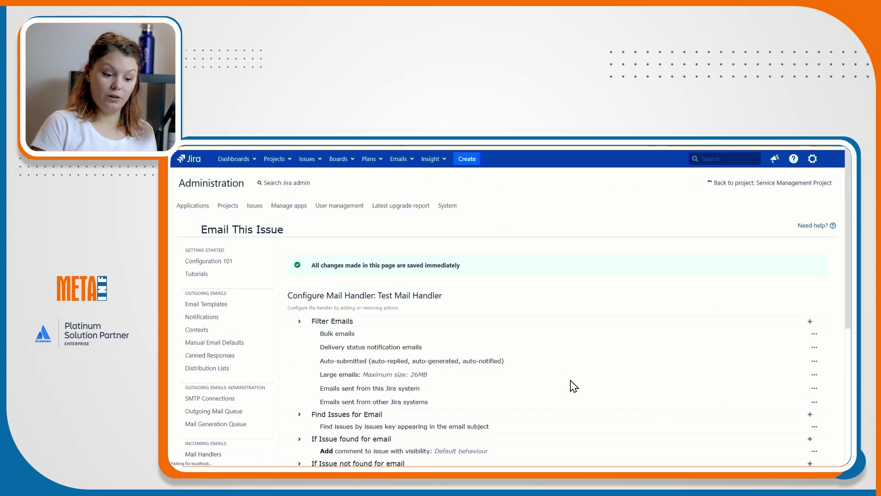
{"action": "scroll", "coordinate": [530, 387], "scroll_direction": "down", "scroll_amount": 1}
{"action": "scroll", "coordinate": [530, 387], "scroll_direction": "down", "scroll_amount": 1}
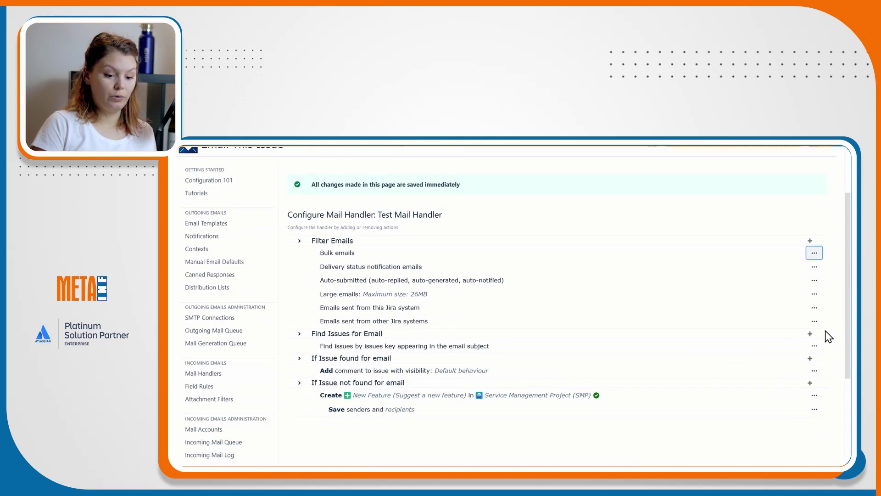
{"action": "left_click", "coordinate": [810, 339]}
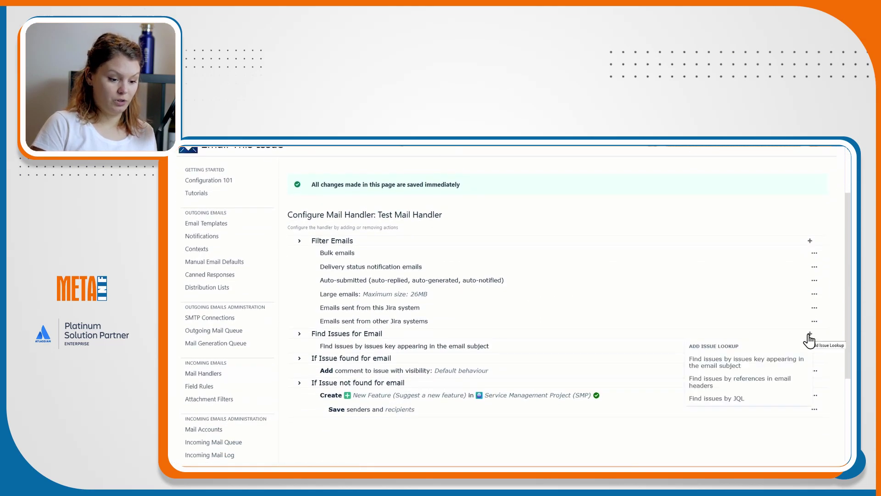
{"action": "scroll", "coordinate": [749, 366], "scroll_direction": "down", "scroll_amount": 1}
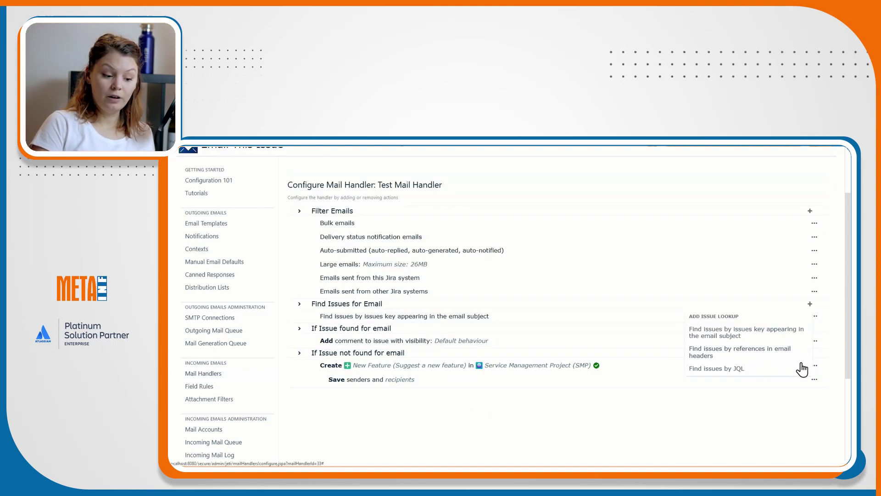
{"action": "left_click", "coordinate": [760, 351]}
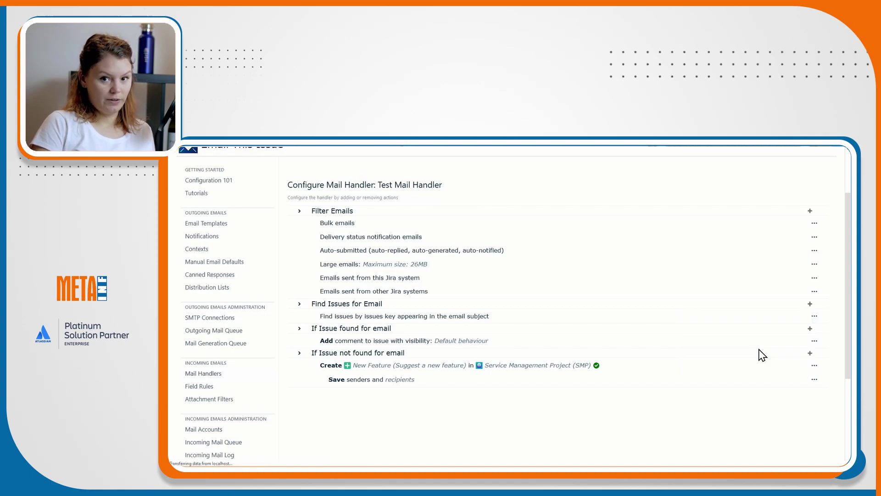
{"action": "scroll", "coordinate": [467, 410], "scroll_direction": "down", "scroll_amount": 1}
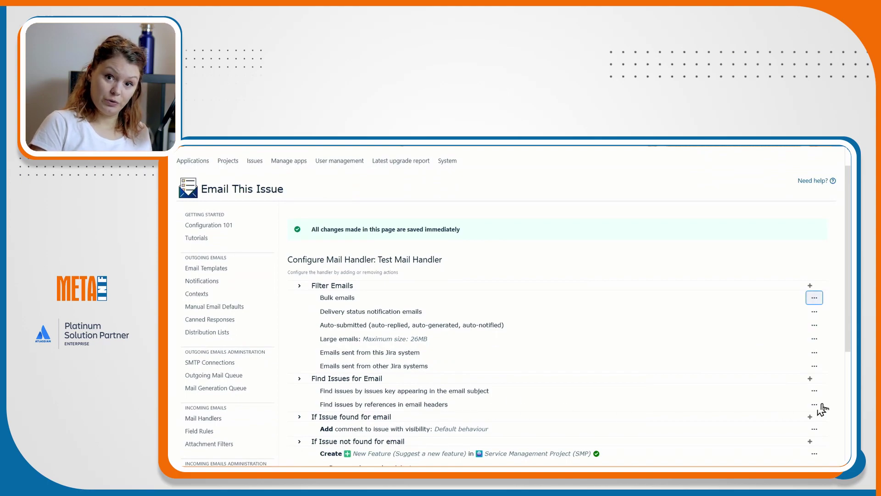
Reopen the Add Issue Lookup dropdown beside Find Issues for Email.
{"action": "left_click", "coordinate": [814, 391]}
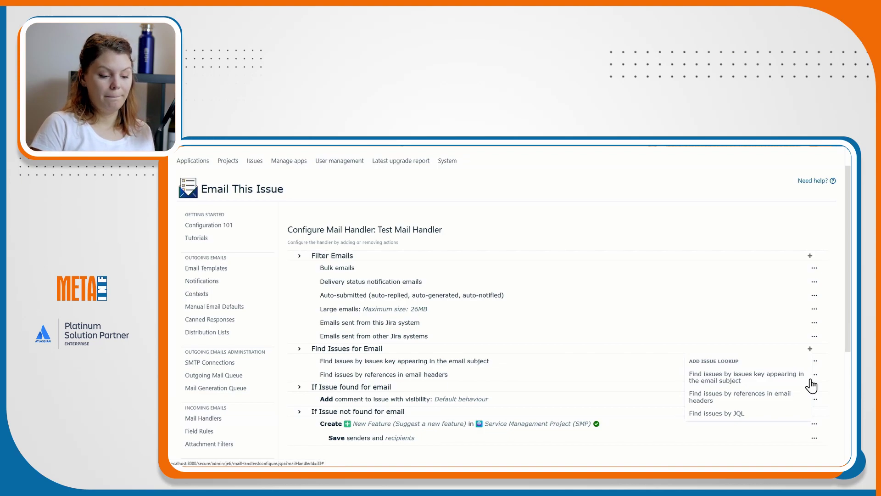
Add a JQL lookup matching Body against .*(URGENT) with JQL status not in (resolved, closed).
{"action": "left_click", "coordinate": [726, 414]}
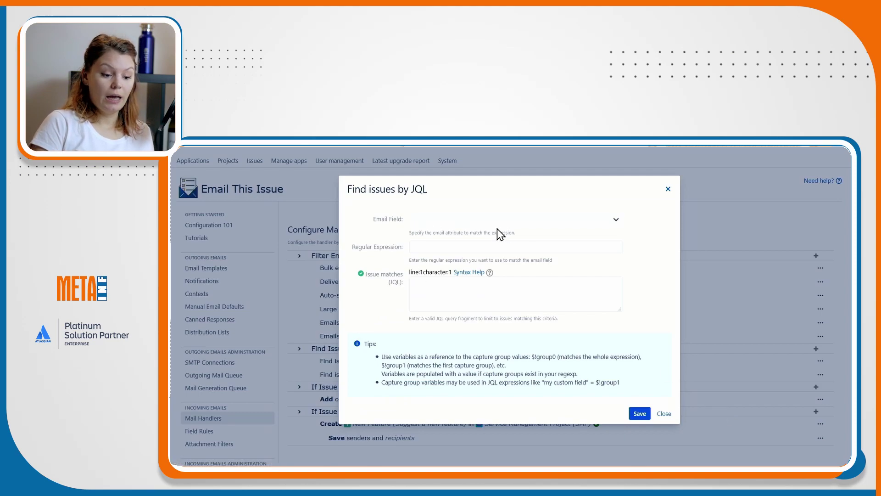
{"action": "left_click", "coordinate": [543, 224]}
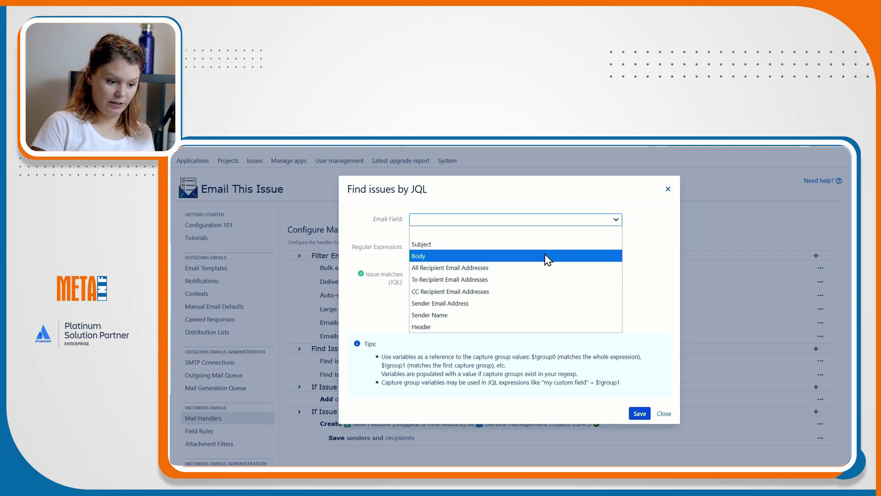
{"action": "left_click", "coordinate": [544, 256]}
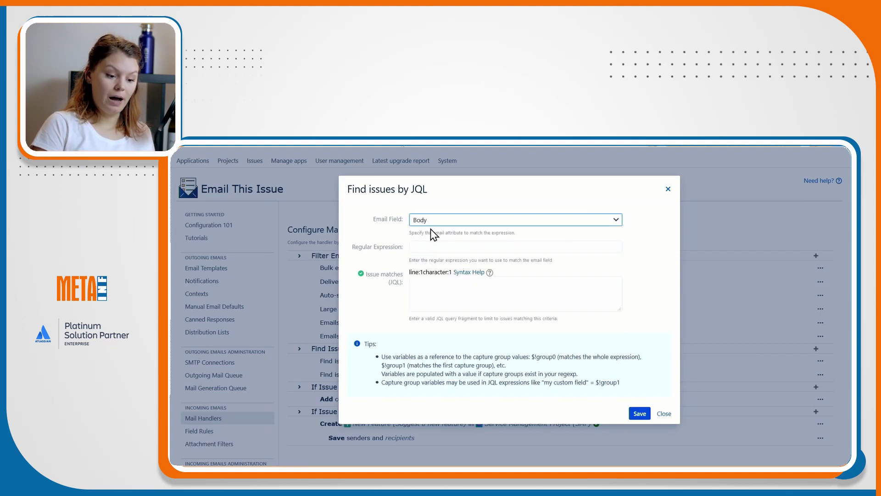
{"action": "left_click", "coordinate": [462, 246]}
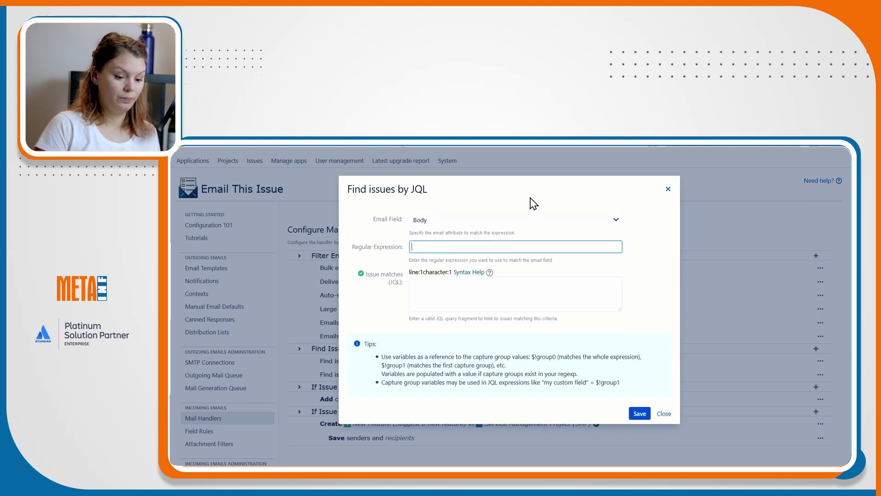
{"action": "type", "text": "Urgent"}
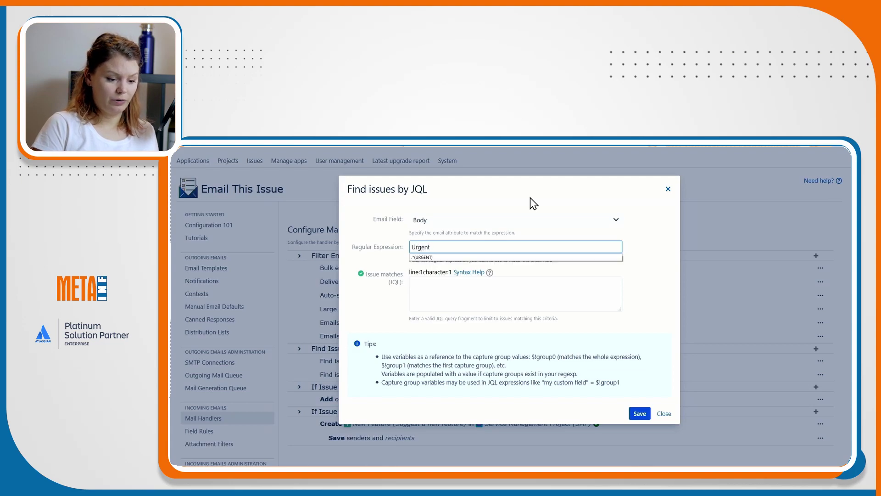
{"action": "left_click", "coordinate": [526, 257]}
{"action": "left_click", "coordinate": [527, 283]}
{"action": "type", "text": "stat"}
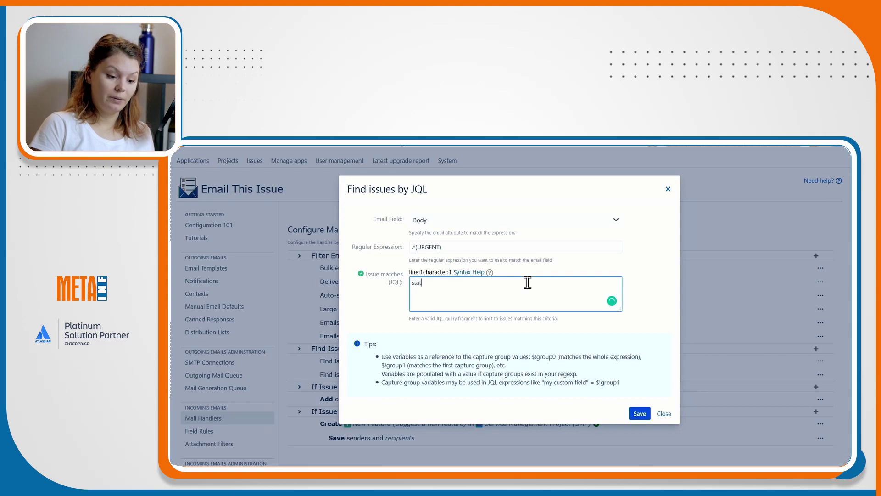
{"action": "type", "text": "us not in ()"}
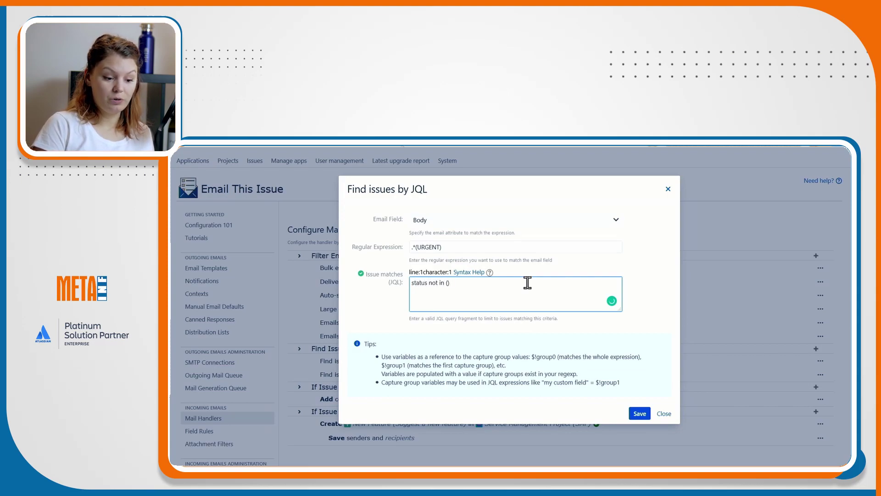
{"action": "type", "text": "resolved"}
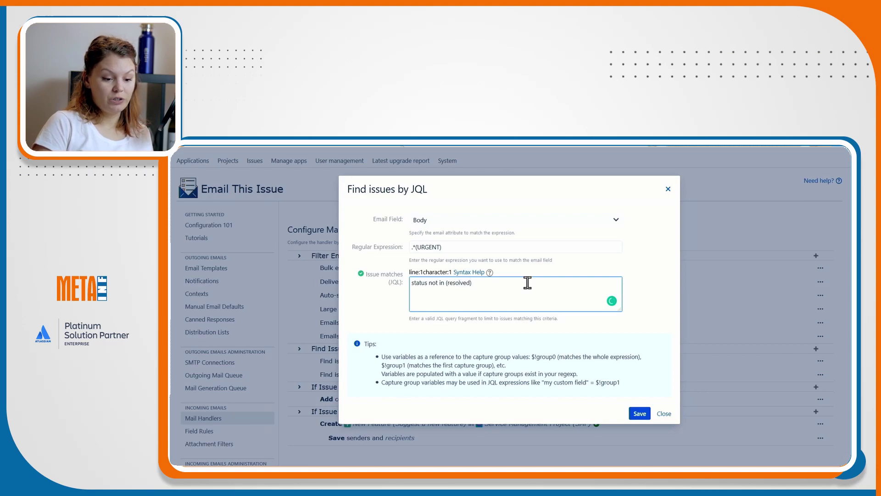
{"action": "type", "text": ", closed"}
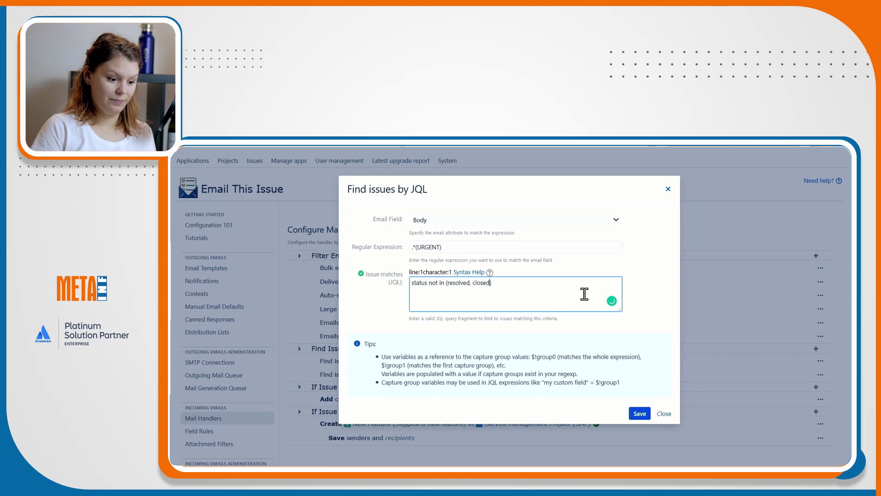
Discard the JQL lookup and compare the Add Action menus for issue found and not found.
{"action": "left_click", "coordinate": [663, 414]}
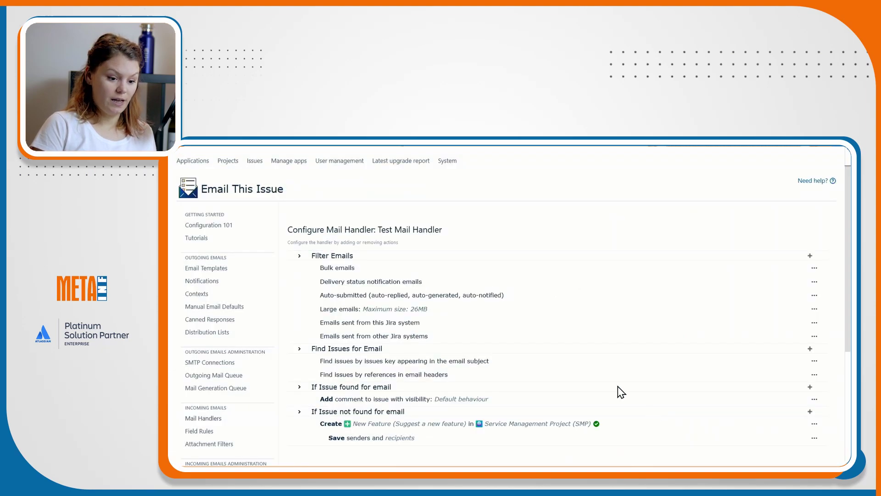
{"action": "scroll", "coordinate": [453, 390], "scroll_direction": "down", "scroll_amount": 2}
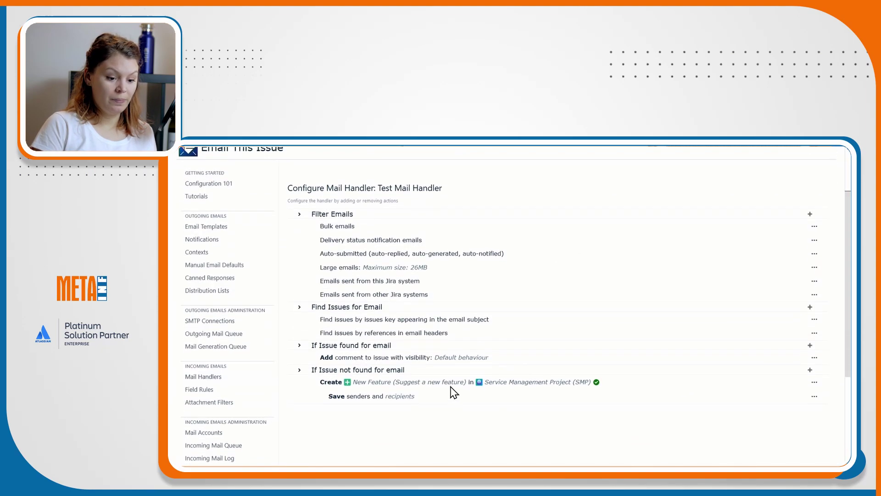
{"action": "left_click", "coordinate": [810, 342]}
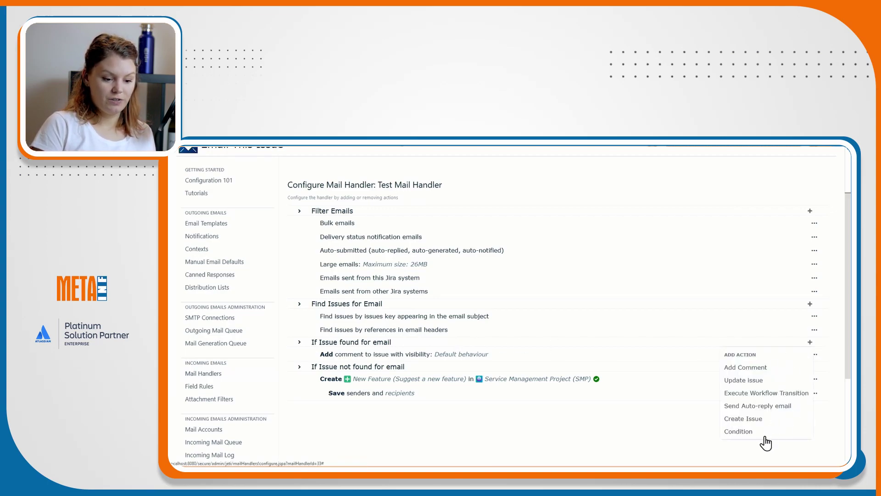
{"action": "left_click", "coordinate": [675, 440]}
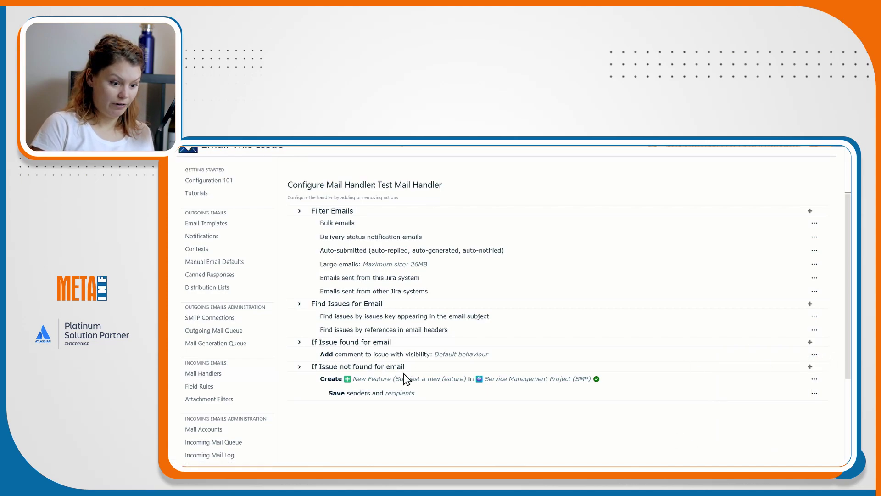
{"action": "left_click", "coordinate": [810, 368]}
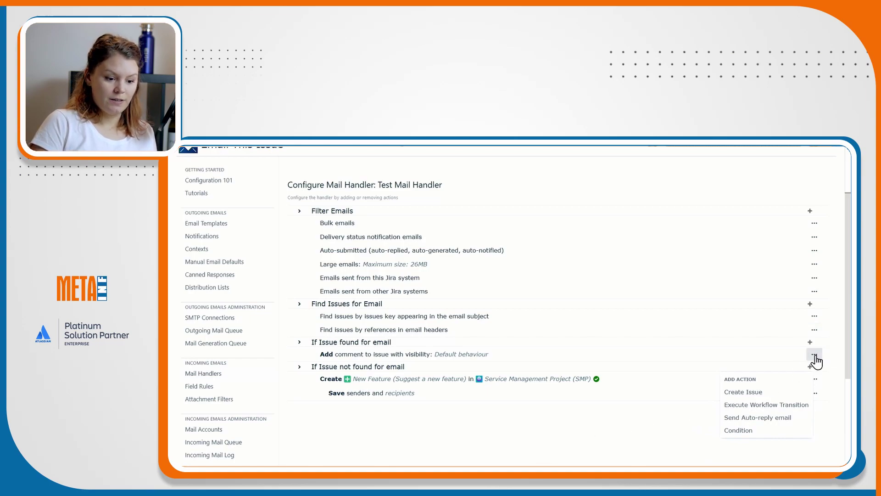
{"action": "left_click", "coordinate": [809, 342]}
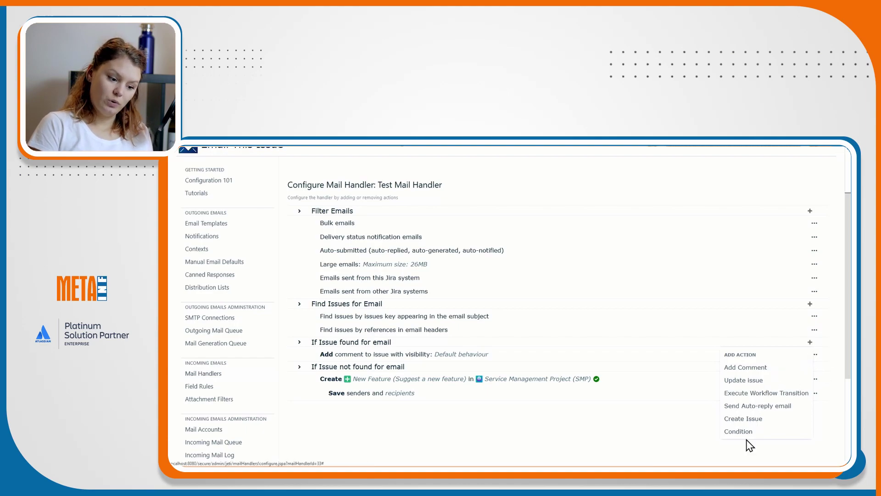
{"action": "left_click", "coordinate": [703, 436]}
{"action": "left_click", "coordinate": [810, 366]}
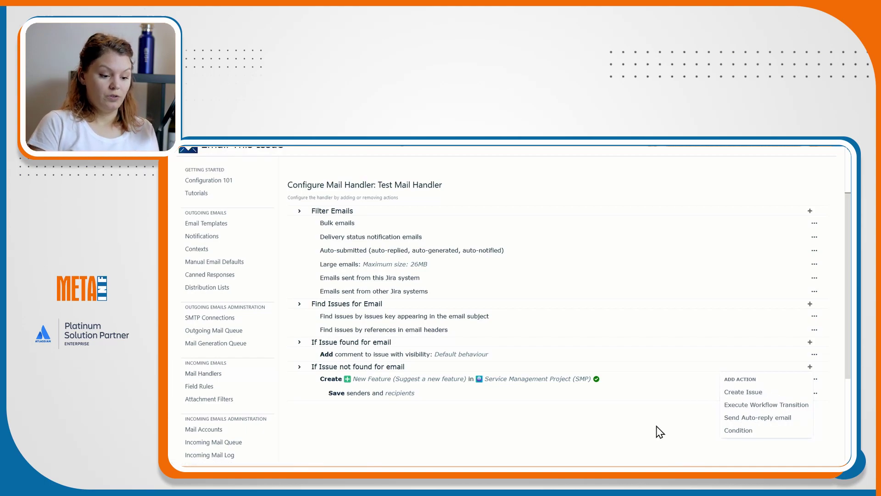
{"action": "left_click", "coordinate": [815, 354]}
{"action": "left_click", "coordinate": [773, 369]}
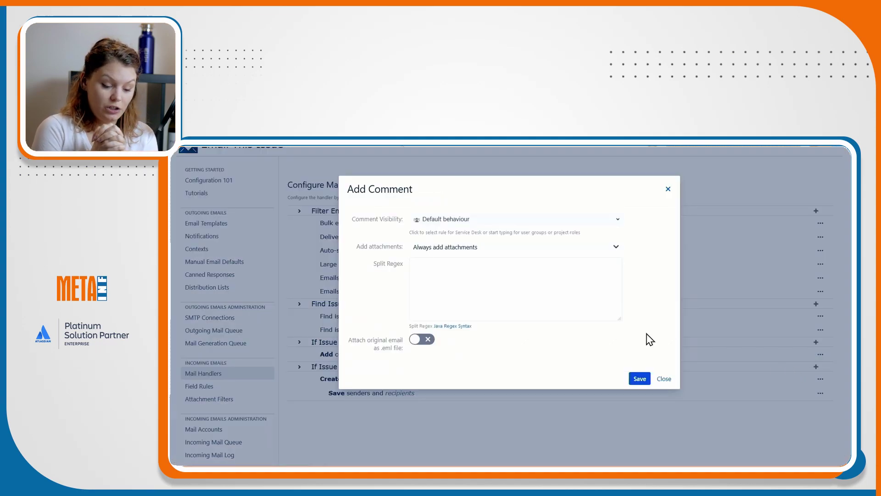
{"action": "left_click", "coordinate": [664, 380]}
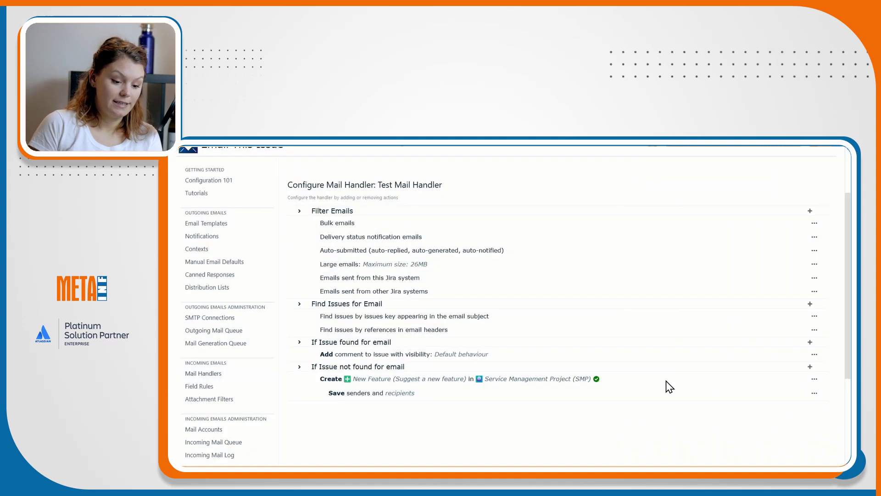
{"action": "left_click", "coordinate": [815, 393]}
{"action": "left_click", "coordinate": [768, 410]}
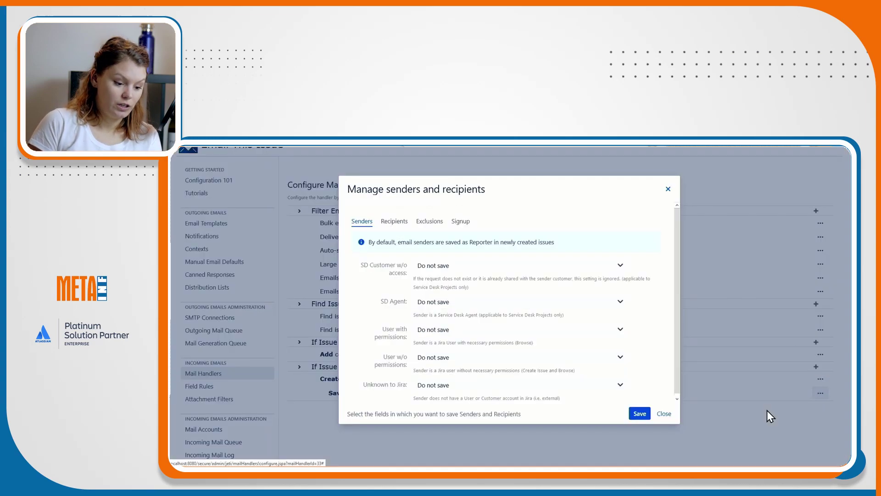
{"action": "left_click", "coordinate": [392, 223]}
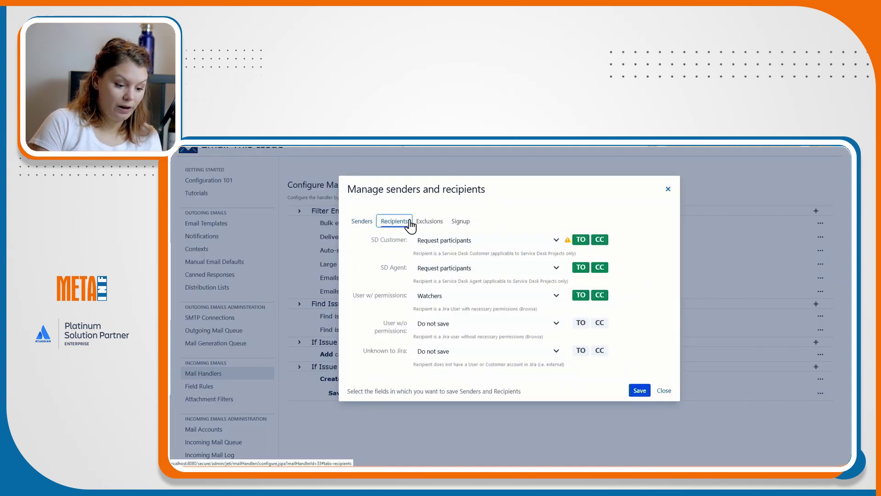
{"action": "left_click", "coordinate": [429, 223]}
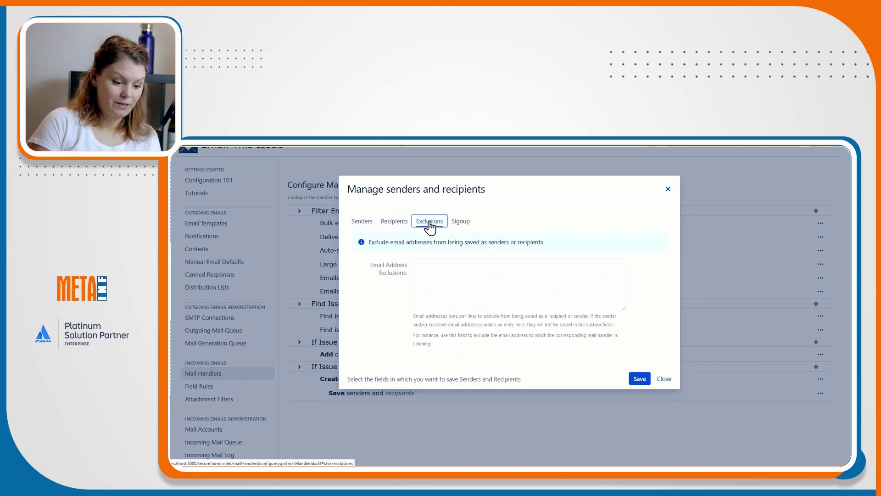
{"action": "left_click", "coordinate": [461, 222]}
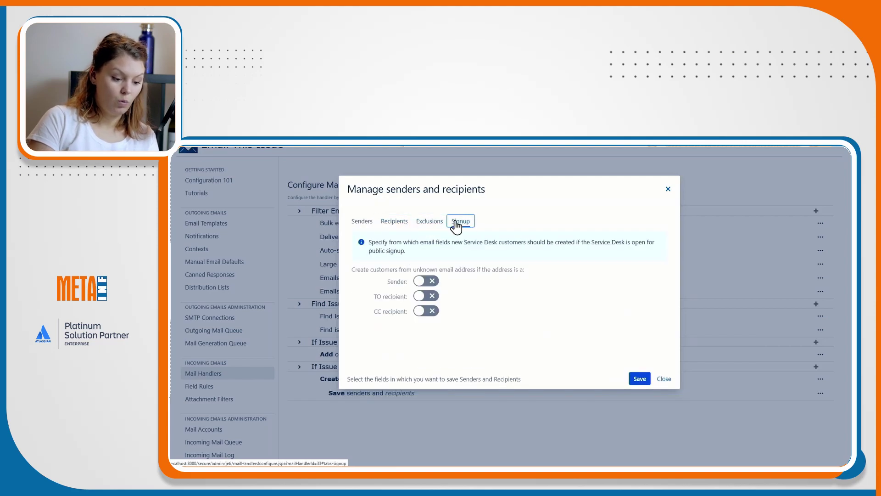
{"action": "left_click", "coordinate": [665, 380]}
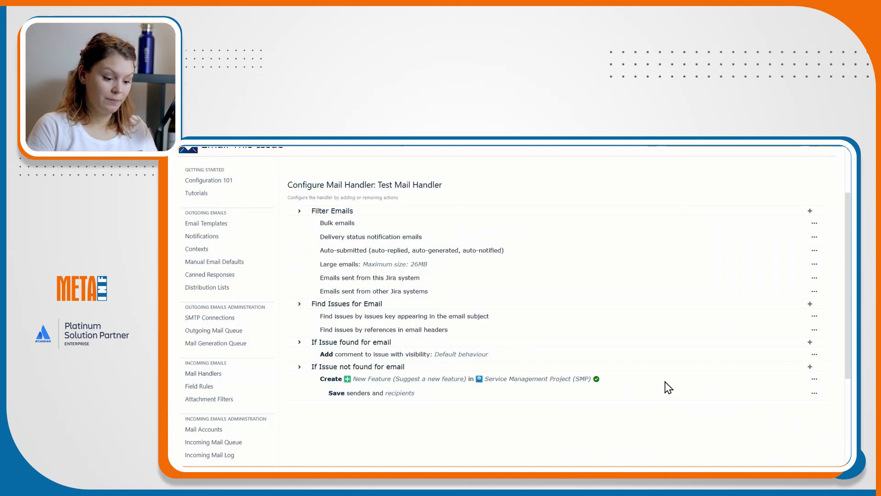
Review the Create Issue action's settings, toggling the .eml attachment on and off, then close it.
{"action": "left_click", "coordinate": [813, 379]}
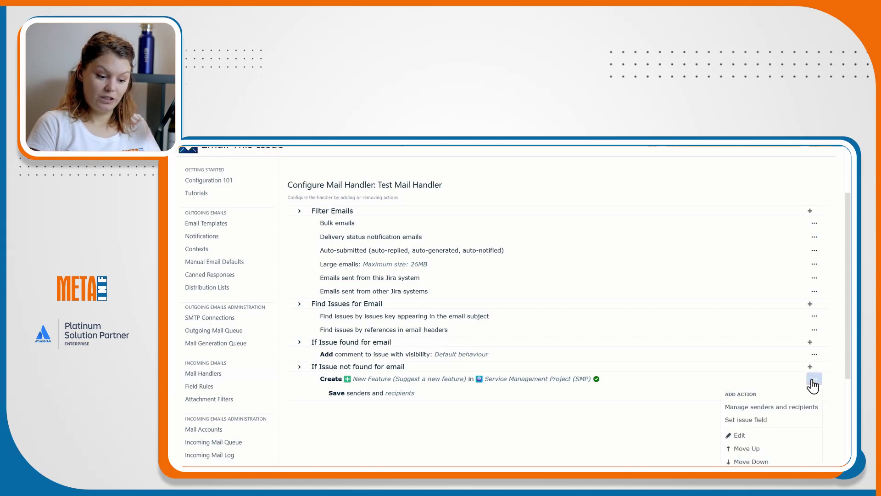
{"action": "left_click", "coordinate": [764, 435]}
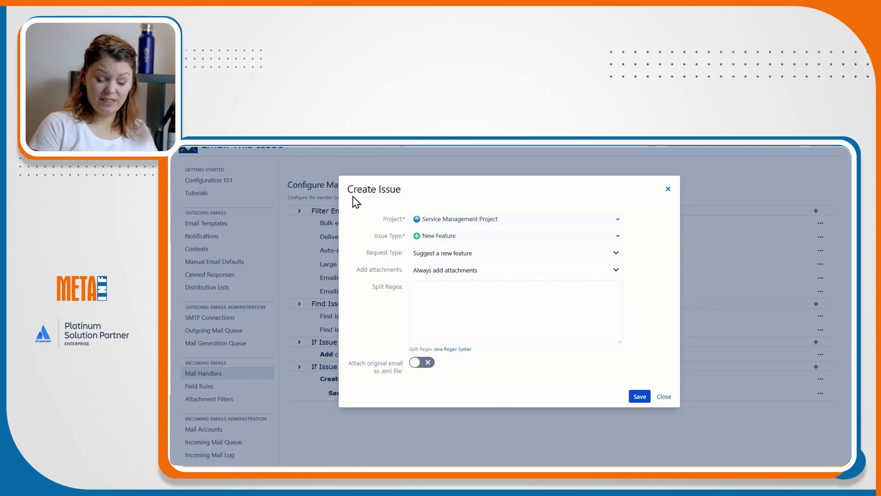
{"action": "left_click", "coordinate": [428, 364]}
{"action": "left_click", "coordinate": [428, 363]}
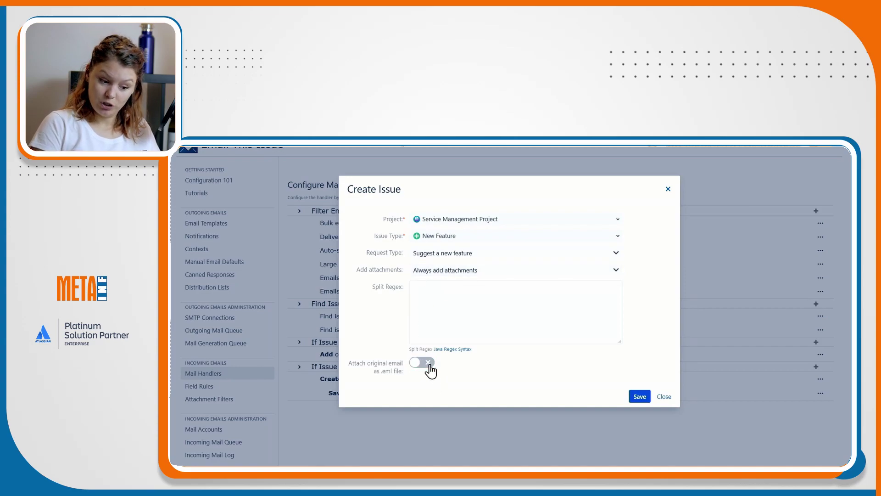
{"action": "left_click", "coordinate": [664, 398]}
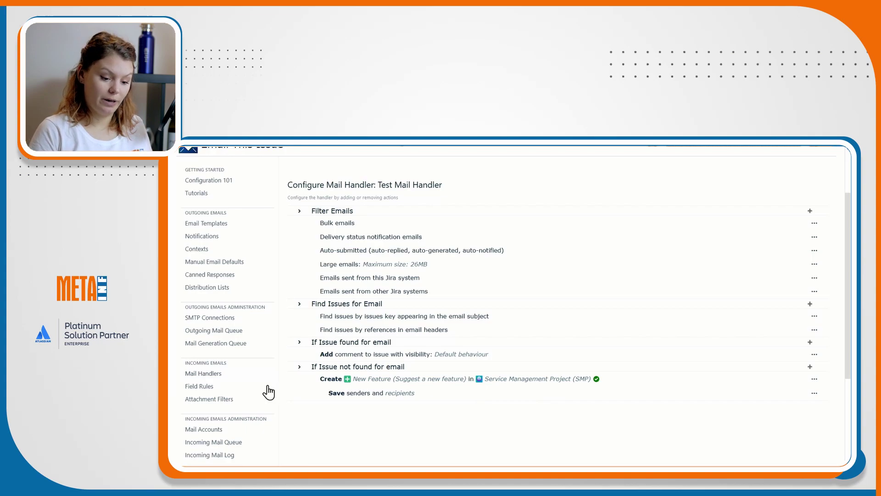
Open the Incoming Mail Log to check which emails were processed.
{"action": "scroll", "coordinate": [268, 418], "scroll_direction": "down", "scroll_amount": 1}
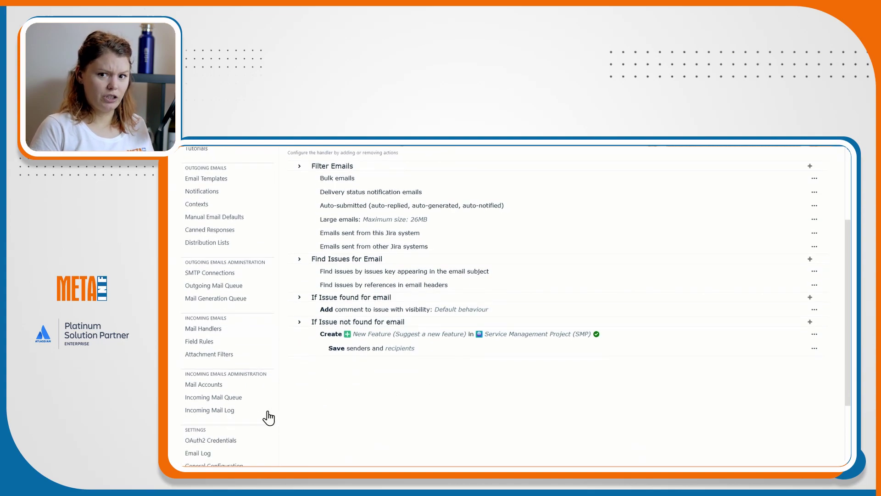
{"action": "left_click", "coordinate": [217, 411]}
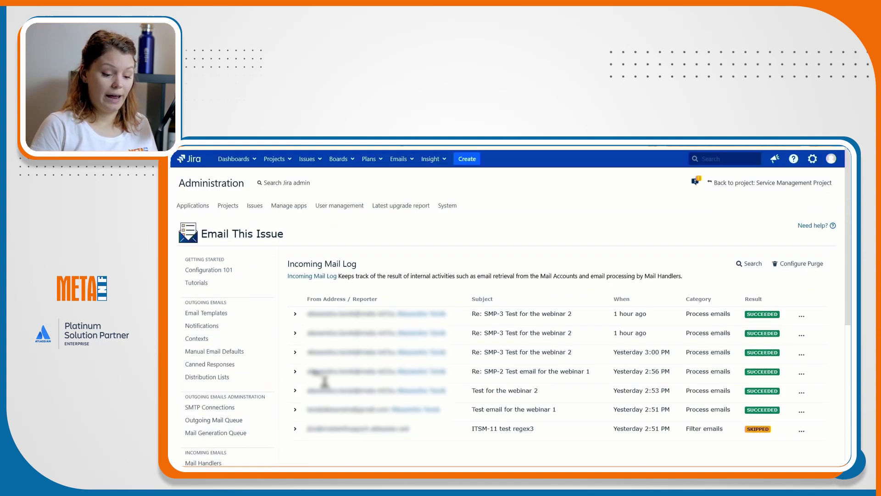
{"action": "scroll", "coordinate": [242, 406], "scroll_direction": "down", "scroll_amount": 1}
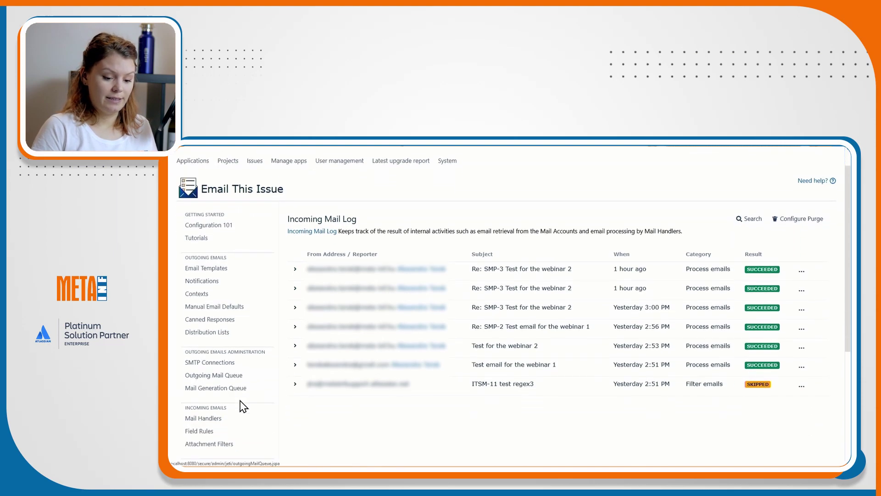
Edit Test Mail Handler, toggle Debug mode on and off, and leave without saving.
{"action": "left_click", "coordinate": [230, 419]}
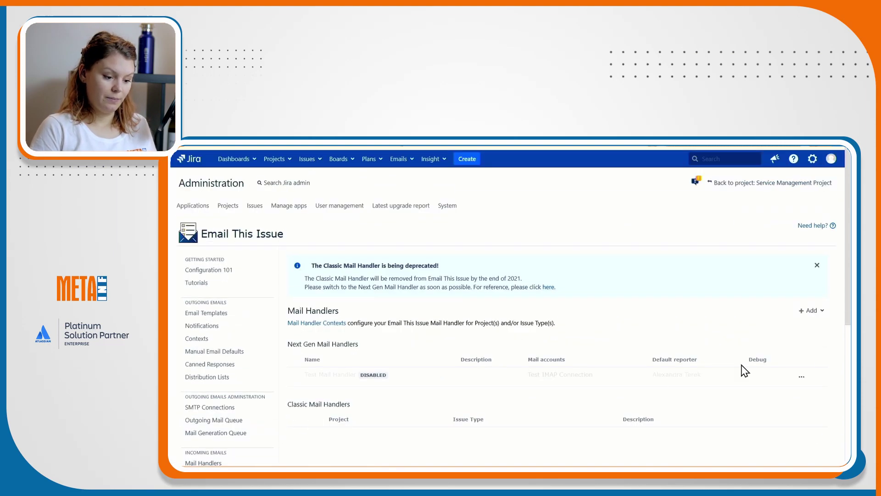
{"action": "left_click", "coordinate": [799, 379]}
{"action": "left_click", "coordinate": [787, 393]}
{"action": "left_click", "coordinate": [365, 356]}
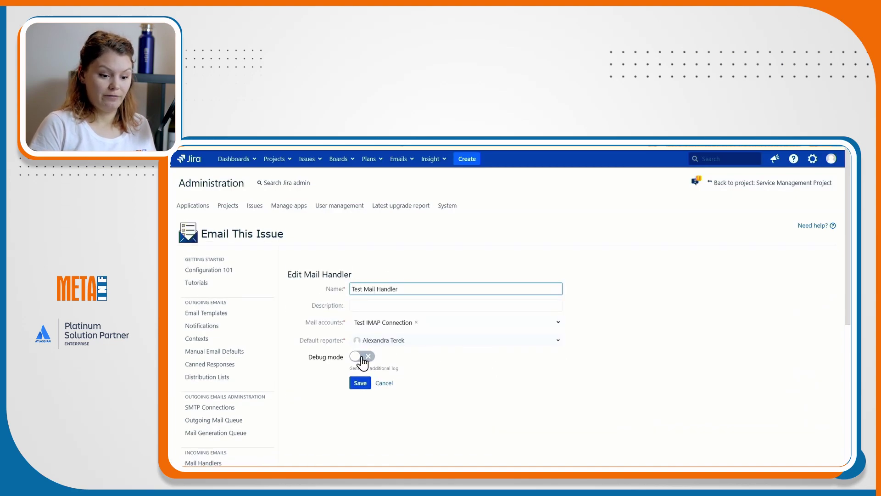
{"action": "left_click", "coordinate": [365, 356]}
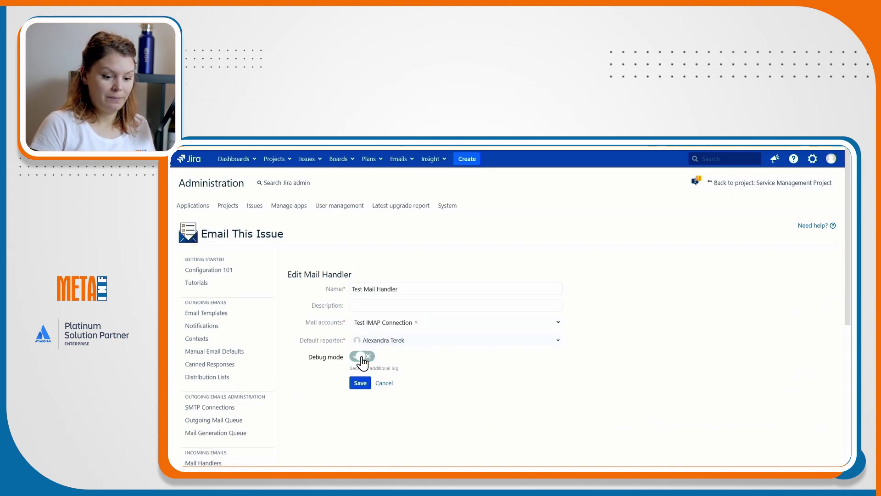
{"action": "left_click", "coordinate": [388, 383]}
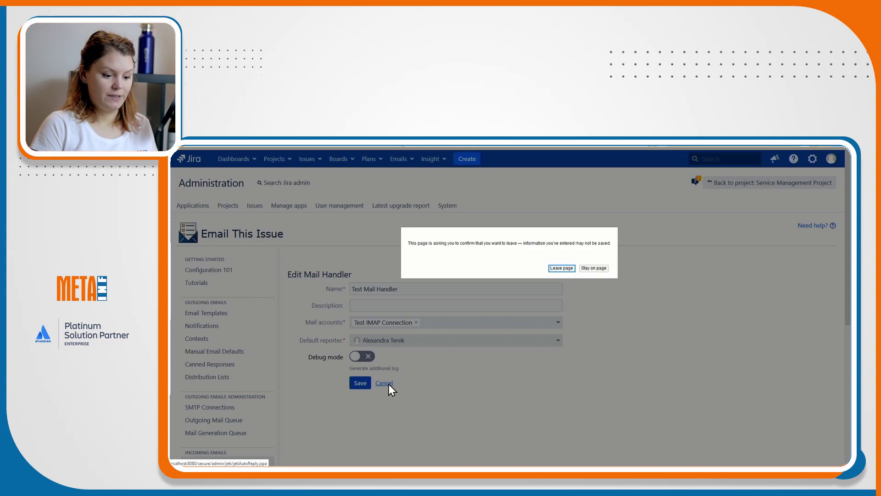
{"action": "left_click", "coordinate": [560, 269]}
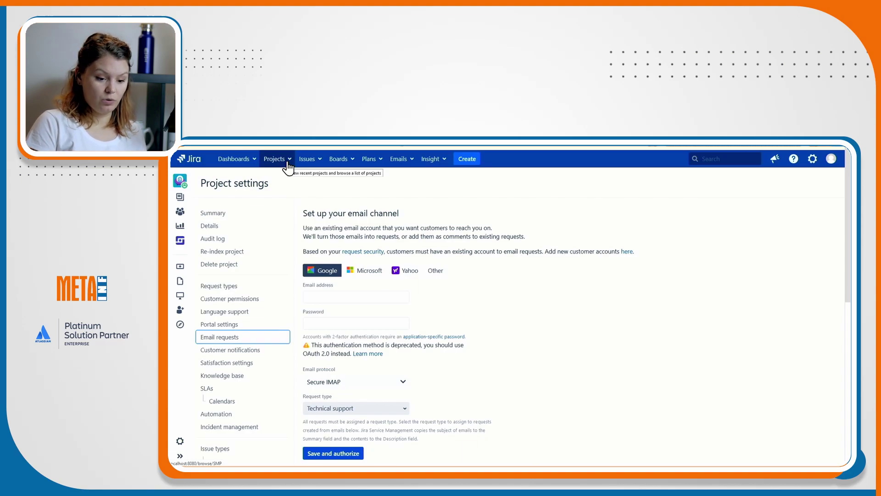
Scroll through the Service Management project's email channel setup form.
{"action": "scroll", "coordinate": [494, 318], "scroll_direction": "down", "scroll_amount": 3}
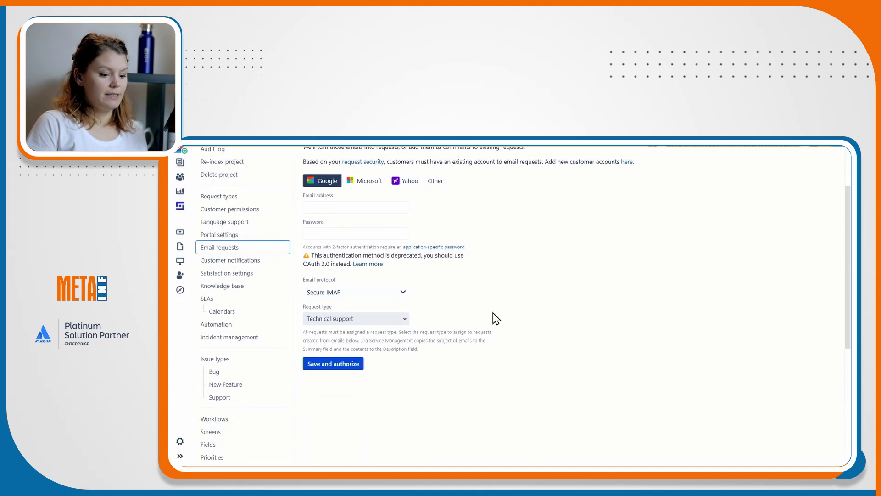
{"action": "scroll", "coordinate": [493, 313], "scroll_direction": "up", "scroll_amount": 3}
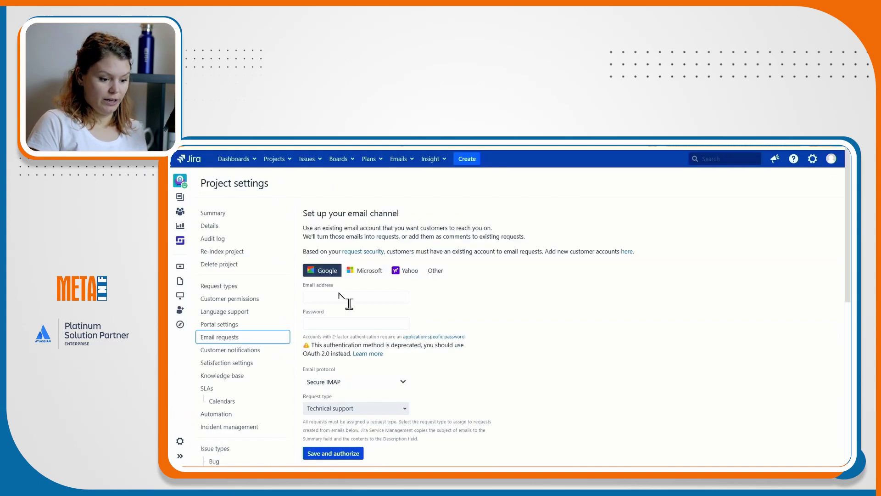
{"action": "scroll", "coordinate": [482, 367], "scroll_direction": "down", "scroll_amount": 3}
{"action": "scroll", "coordinate": [483, 363], "scroll_direction": "up", "scroll_amount": 3}
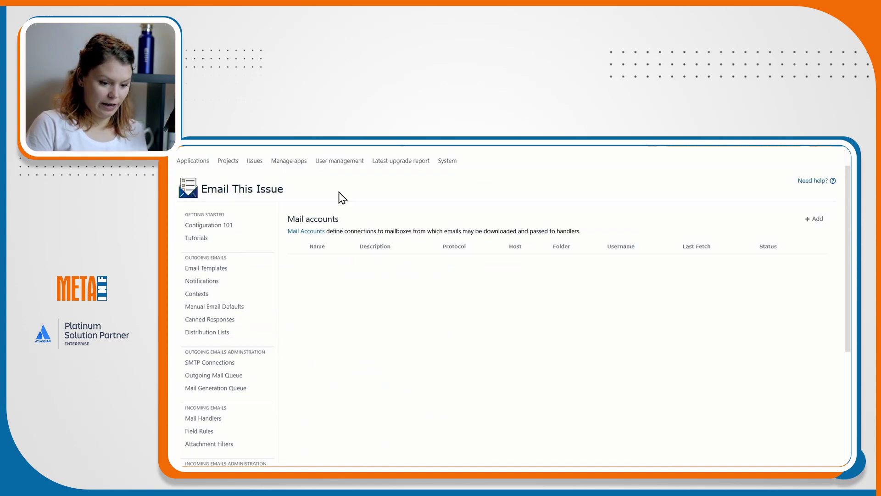
Start a new mail account named Test IMAP Connection with STARTTLS encryption.
{"action": "left_click", "coordinate": [804, 222]}
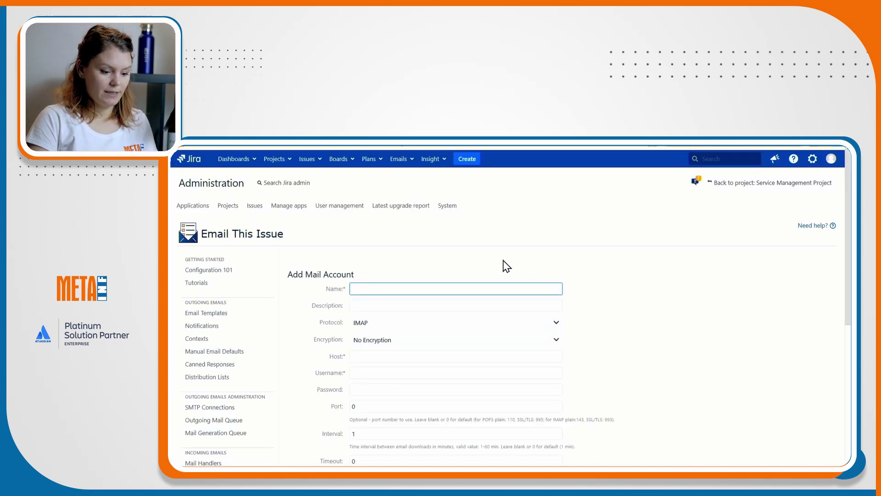
{"action": "scroll", "coordinate": [503, 267], "scroll_direction": "down", "scroll_amount": 1}
{"action": "type", "text": "Tet"}
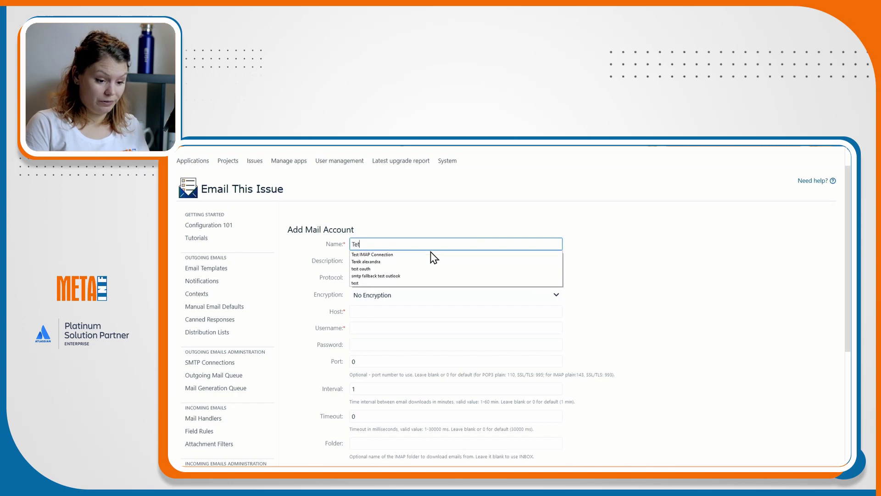
{"action": "key", "text": "BackSpace"}
{"action": "key", "text": "Down"}
{"action": "key", "text": "Return"}
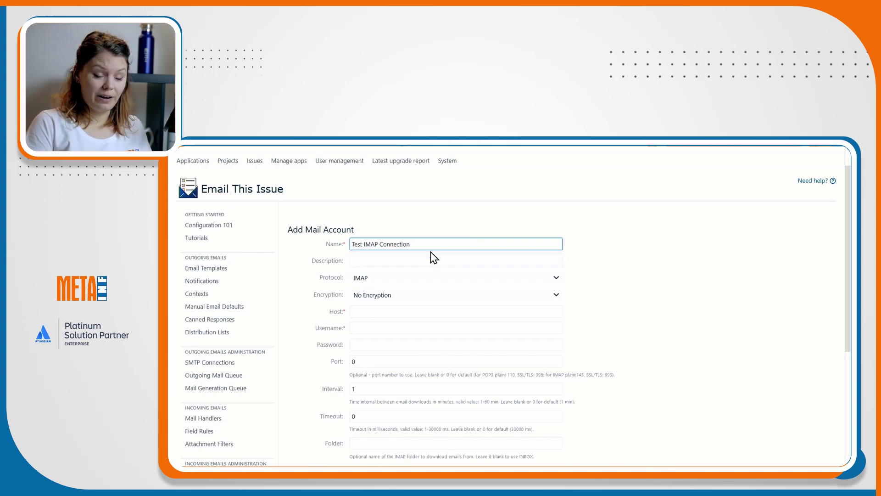
{"action": "left_click", "coordinate": [392, 298]}
{"action": "left_click", "coordinate": [382, 329]}
Set the host to outlook.office365.com and fill in the mailbox username and password.
{"action": "left_click", "coordinate": [383, 311]}
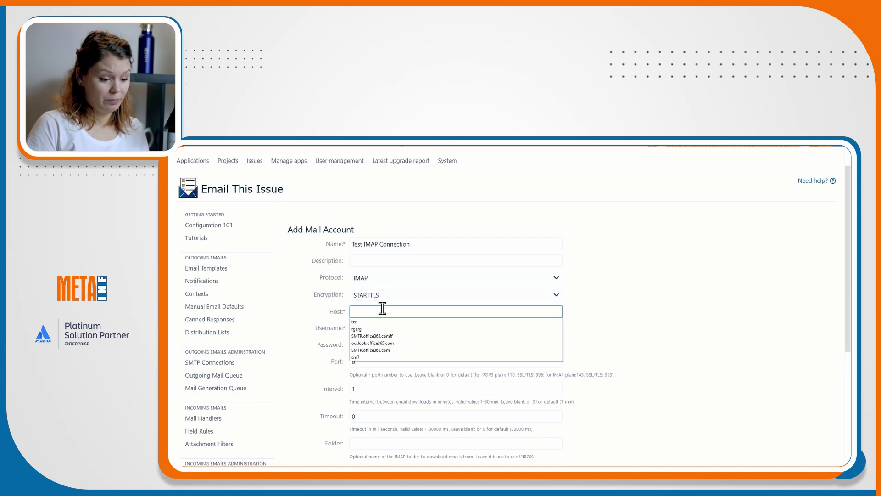
{"action": "left_click", "coordinate": [381, 343]}
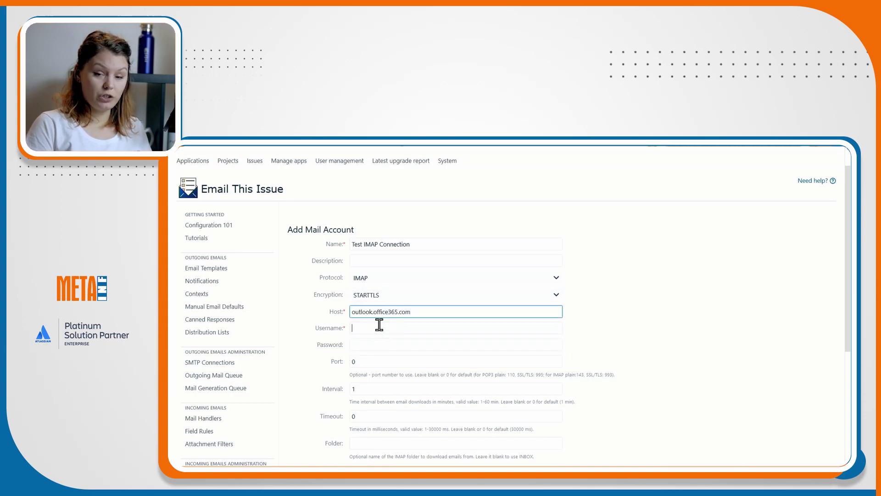
{"action": "left_click", "coordinate": [379, 324]}
{"action": "type", "text": "spl"}
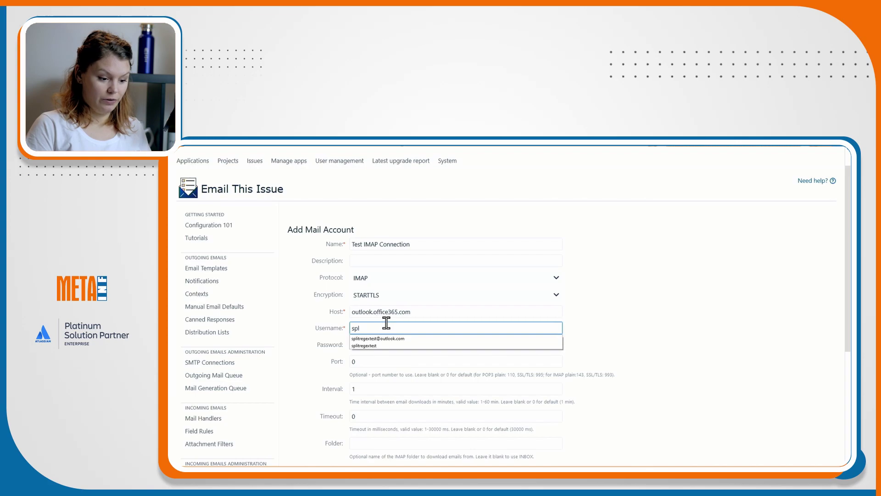
{"action": "left_click", "coordinate": [382, 339]}
{"action": "left_click", "coordinate": [378, 344]}
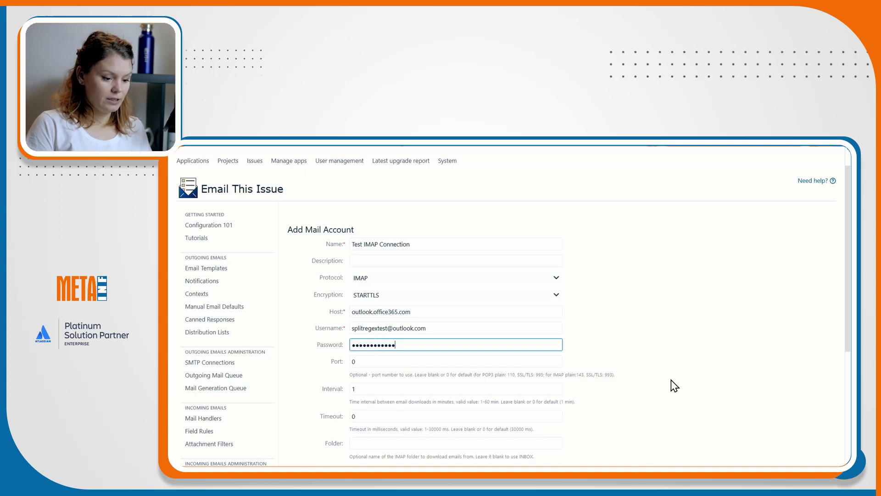
Keep marking downloaded messages as seen, test the connection, and save the account.
{"action": "scroll", "coordinate": [671, 379], "scroll_direction": "down", "scroll_amount": 2}
{"action": "left_click", "coordinate": [396, 382]}
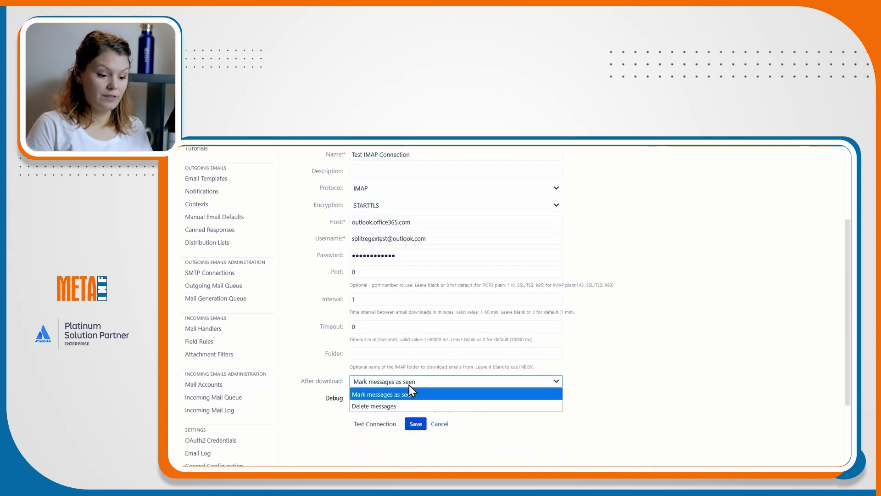
{"action": "left_click", "coordinate": [630, 386]}
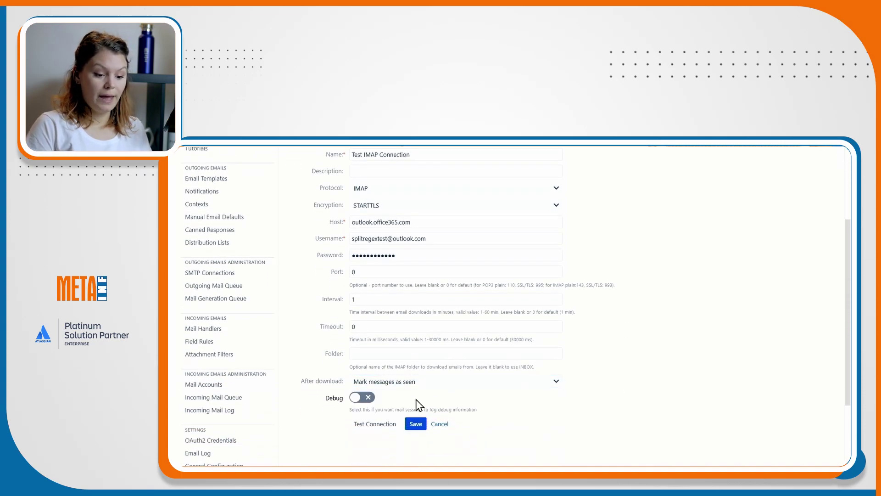
{"action": "left_click", "coordinate": [373, 425]}
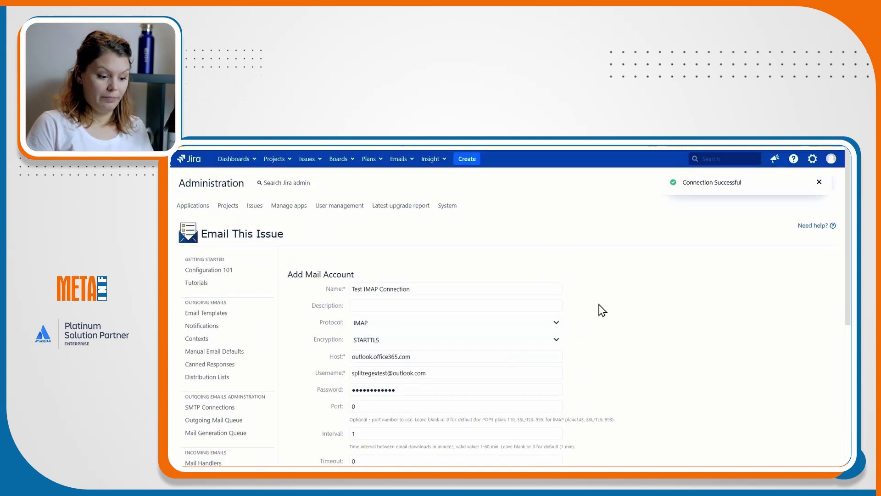
{"action": "scroll", "coordinate": [551, 345], "scroll_direction": "down", "scroll_amount": 5}
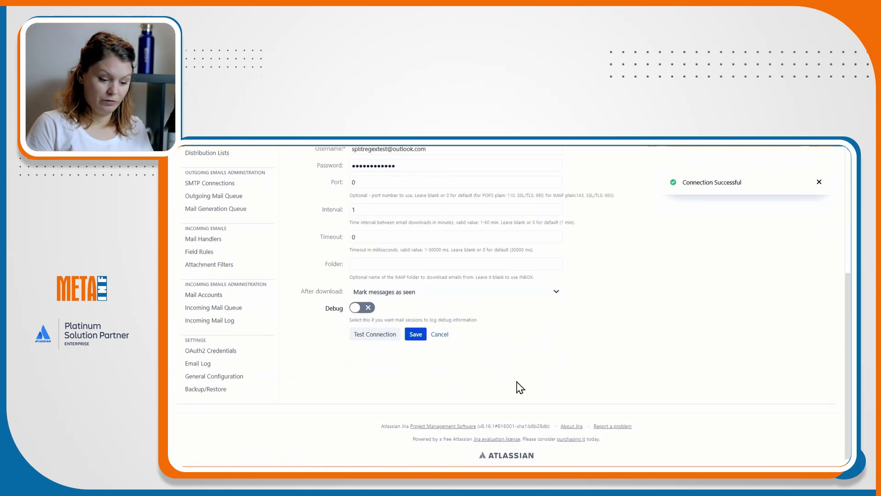
{"action": "left_click", "coordinate": [410, 335]}
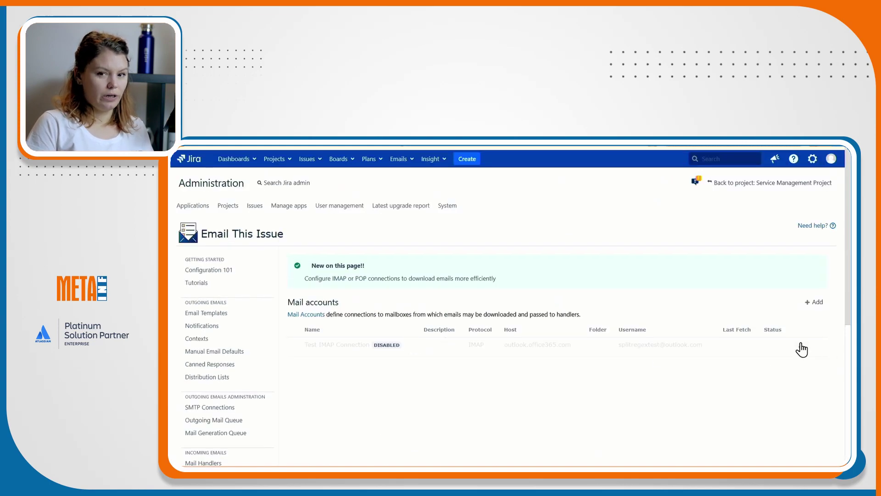
Enable the Test IMAP Connection account from its actions menu.
{"action": "left_click", "coordinate": [801, 347]}
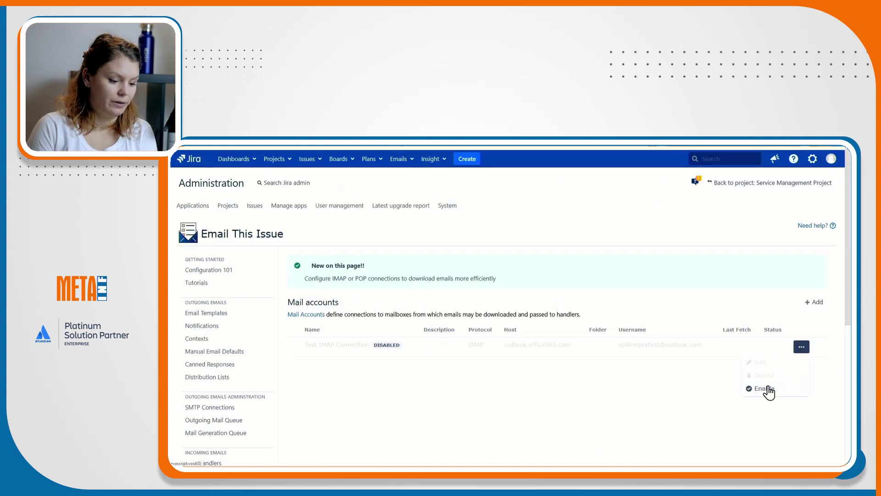
{"action": "left_click", "coordinate": [771, 389]}
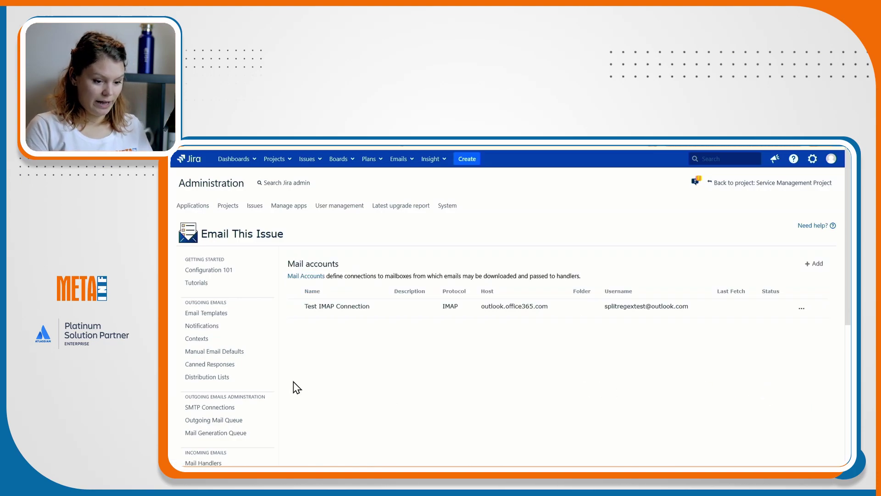
{"action": "scroll", "coordinate": [293, 382], "scroll_direction": "down", "scroll_amount": 2}
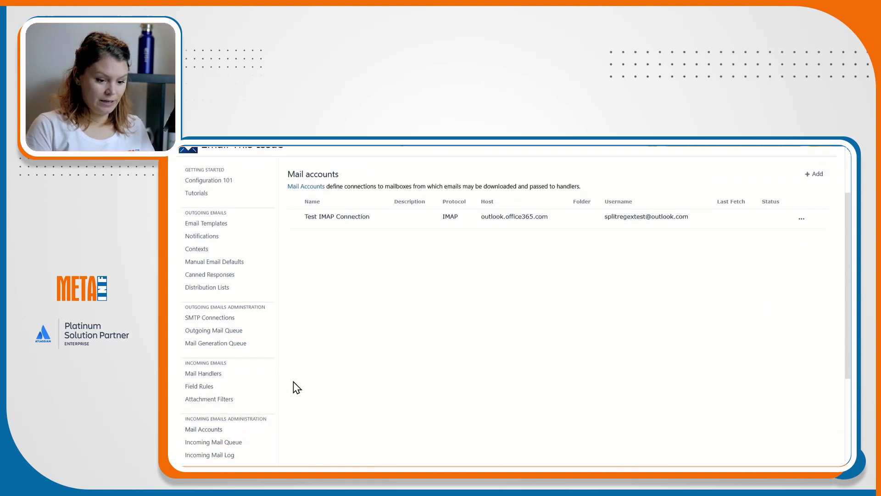
Start a Next Gen mail handler named Test Handler on the Test IMAP Connection account.
{"action": "left_click", "coordinate": [233, 377]}
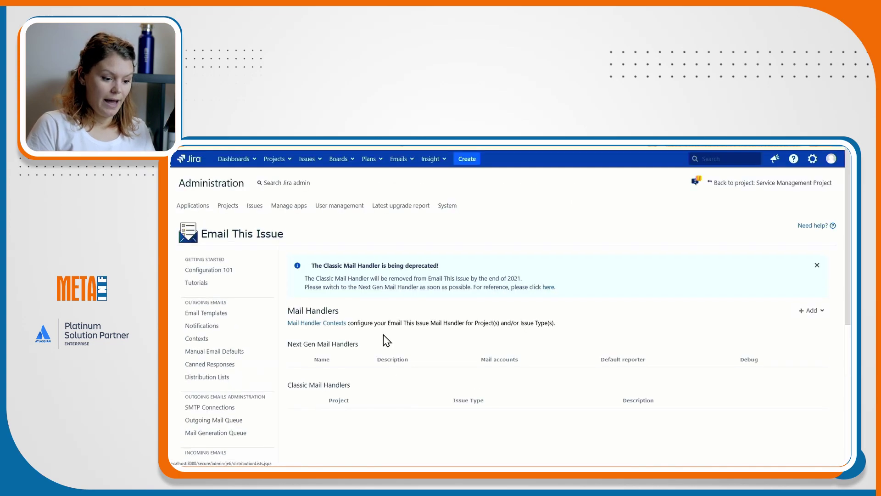
{"action": "left_click", "coordinate": [812, 312]}
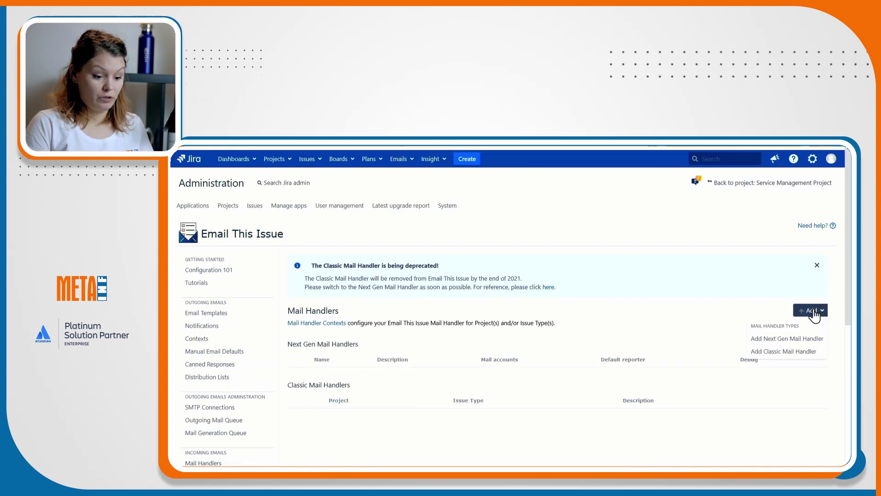
{"action": "left_click", "coordinate": [789, 340]}
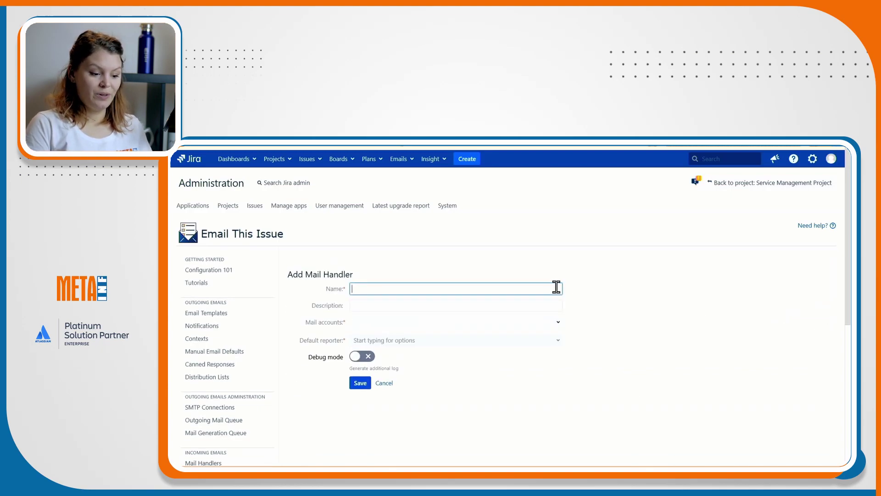
{"action": "type", "text": "Test Handler"}
{"action": "key", "text": "Tab"}
{"action": "left_click", "coordinate": [441, 322]}
{"action": "left_click", "coordinate": [427, 340]}
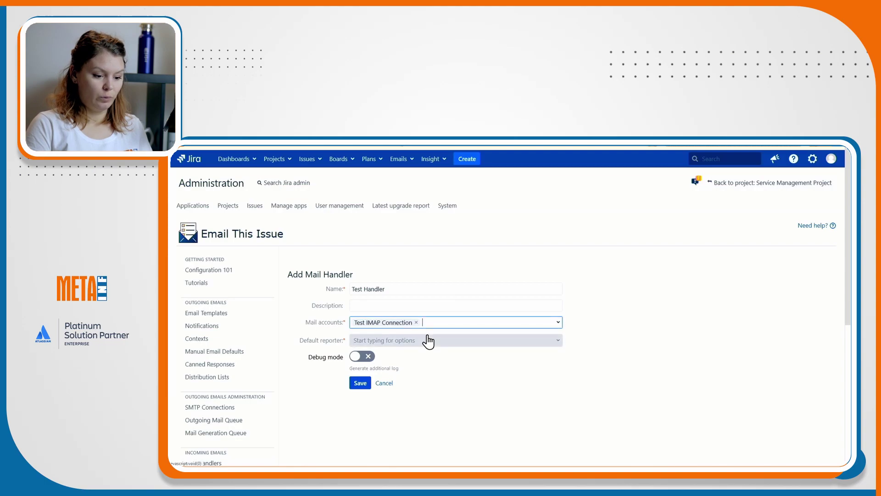
Set admin as default reporter, turn on Debug mode, and save the handler.
{"action": "left_click", "coordinate": [427, 340]}
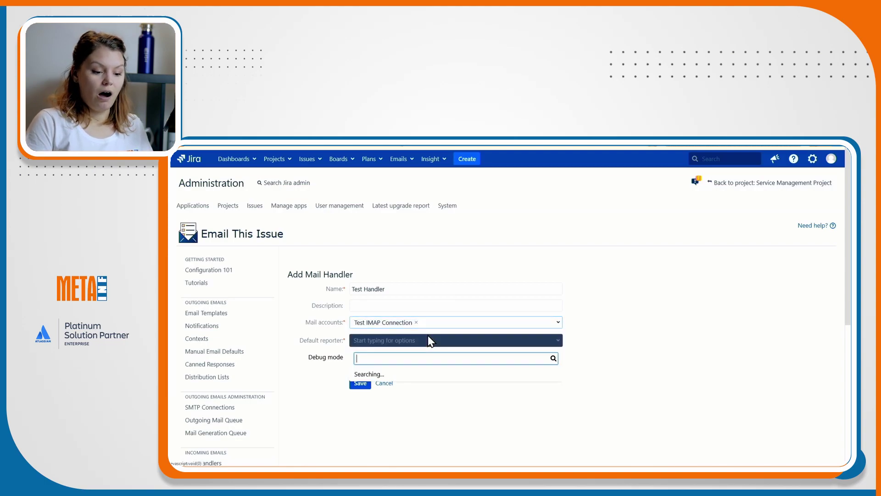
{"action": "type", "text": "admin"}
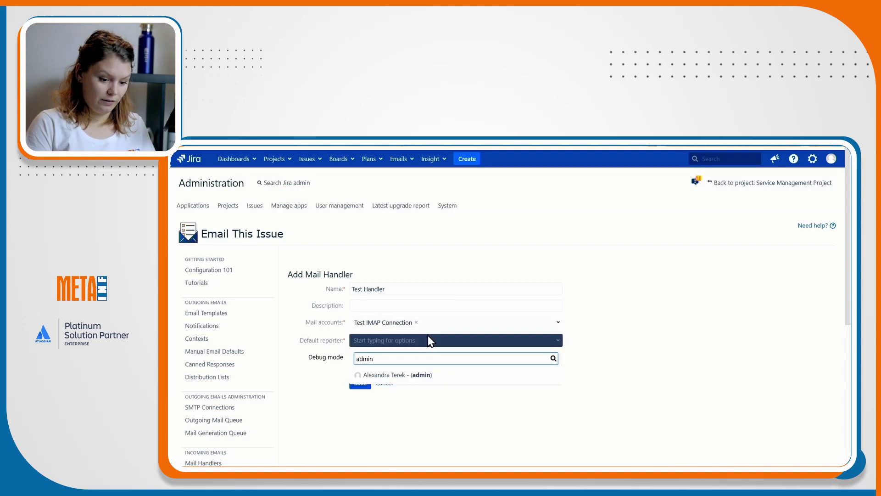
{"action": "left_click", "coordinate": [418, 376]}
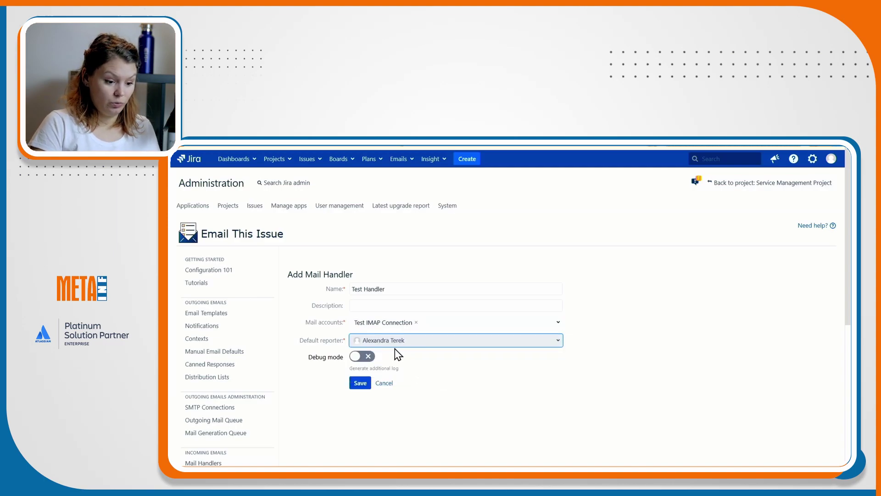
{"action": "left_click", "coordinate": [366, 362]}
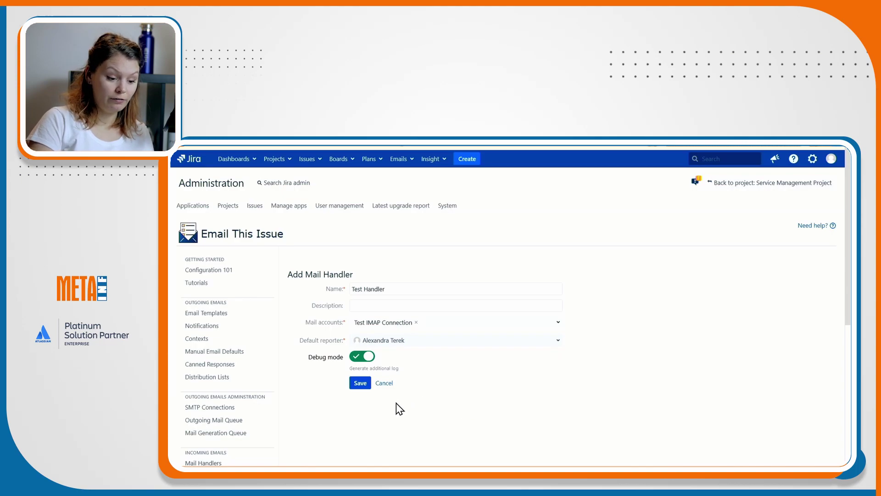
{"action": "left_click", "coordinate": [360, 384]}
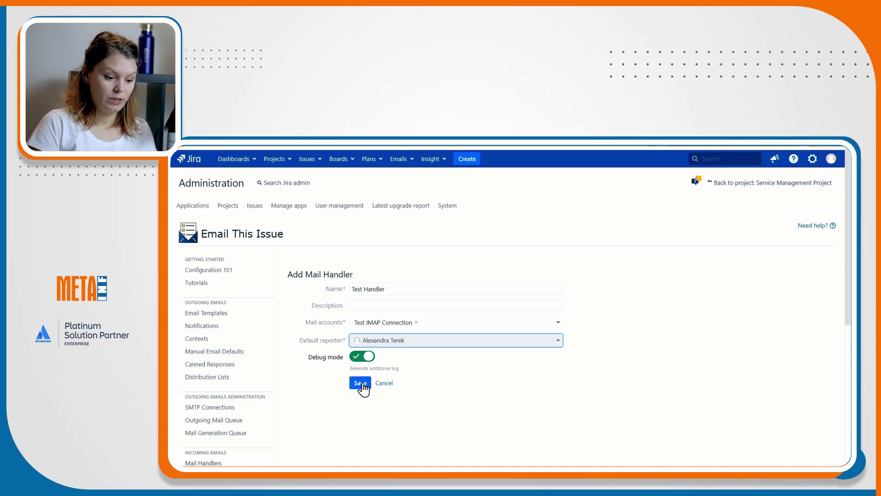
{"action": "left_click", "coordinate": [362, 384]}
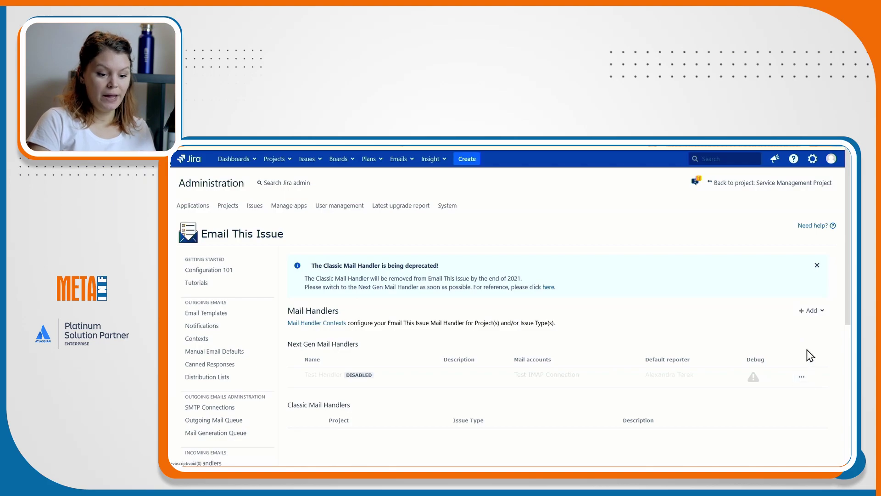
Open Test Handler's configuration and add an issue lookup by email header references.
{"action": "left_click", "coordinate": [808, 379]}
{"action": "left_click", "coordinate": [770, 409]}
{"action": "scroll", "coordinate": [685, 346], "scroll_direction": "down", "scroll_amount": 1}
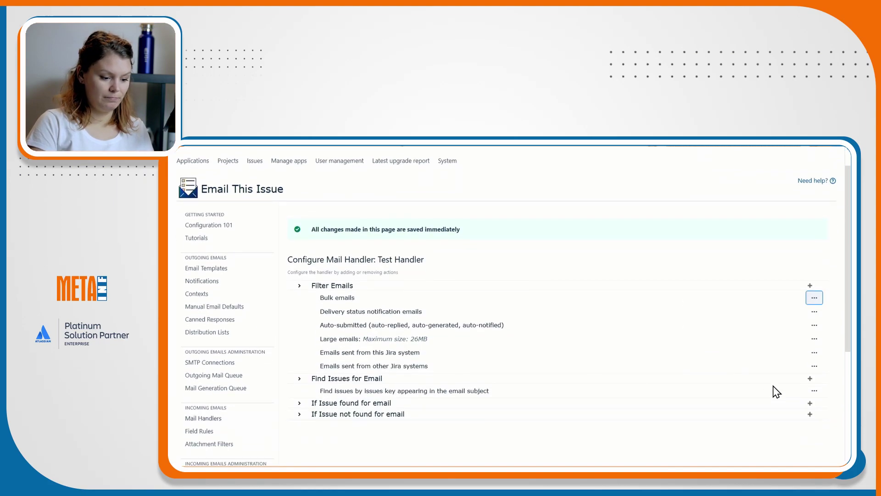
{"action": "left_click", "coordinate": [810, 380]}
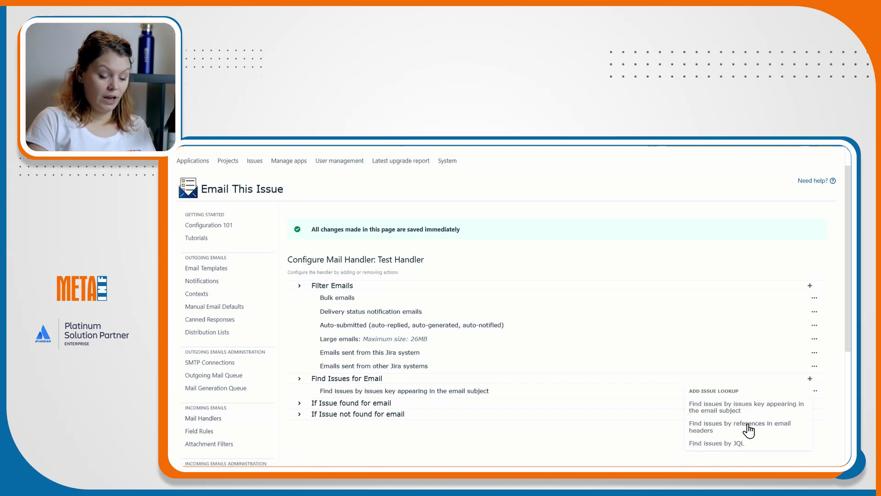
{"action": "left_click", "coordinate": [751, 429]}
Add an Add Comment action with default visibility and a regex splitting off quoted replies.
{"action": "scroll", "coordinate": [764, 367], "scroll_direction": "down", "scroll_amount": 2}
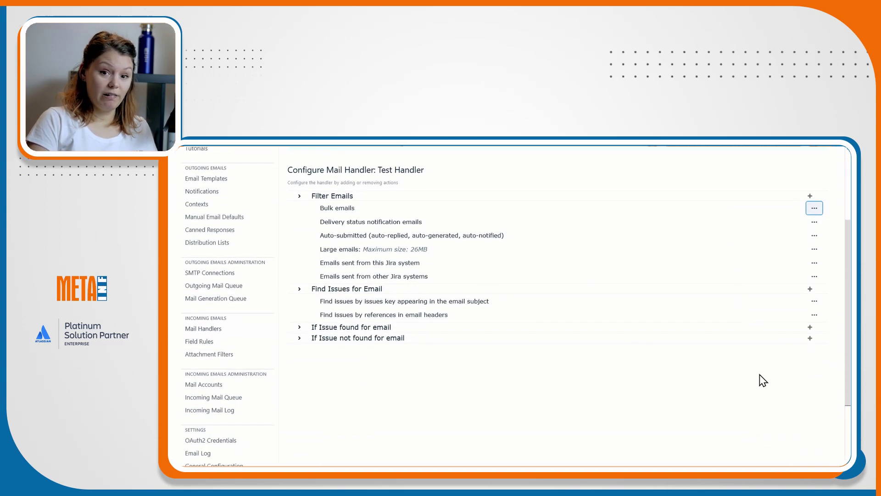
{"action": "left_click", "coordinate": [811, 327]}
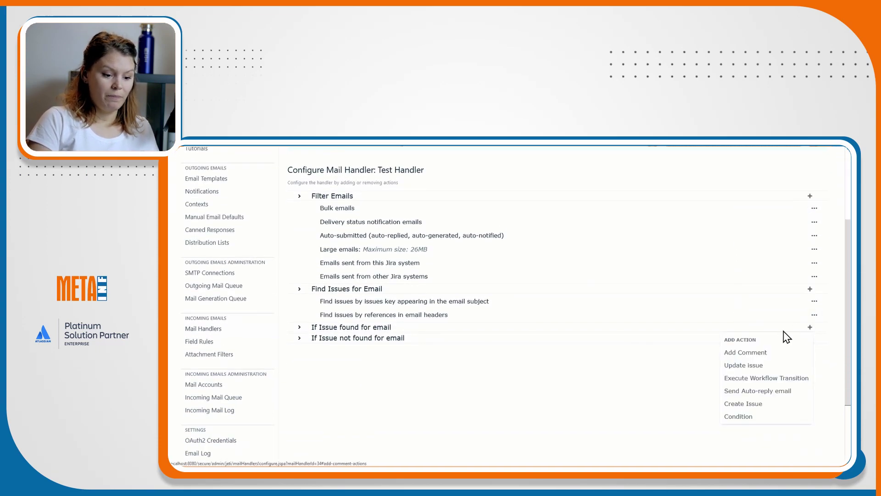
{"action": "left_click", "coordinate": [769, 352]}
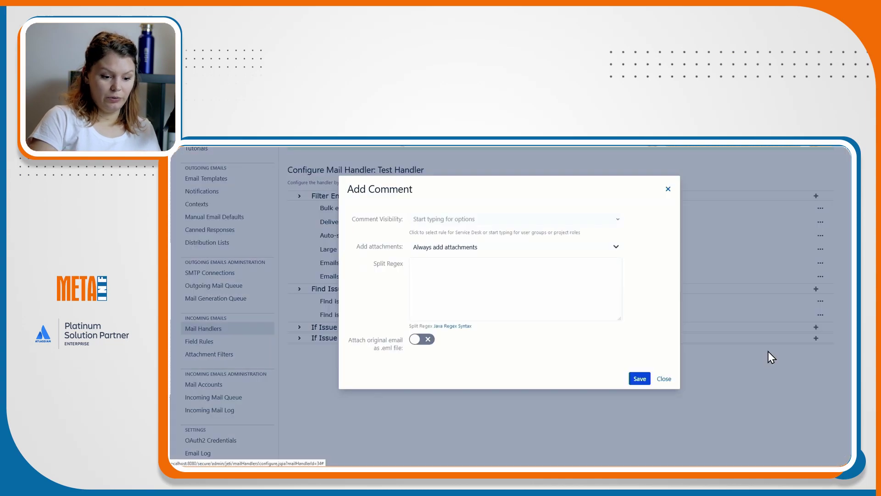
{"action": "left_click", "coordinate": [472, 221]}
{"action": "left_click", "coordinate": [461, 254]}
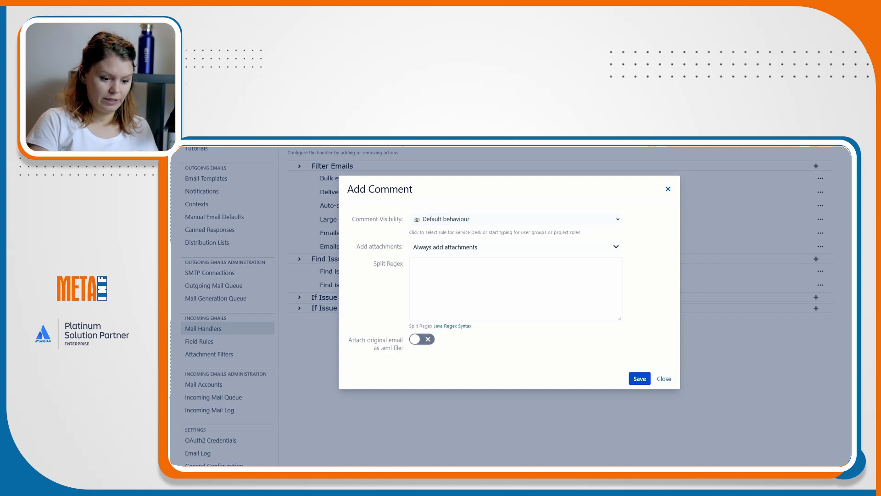
{"action": "left_click", "coordinate": [457, 274]}
{"action": "type", "text": "\\n.*ezt írta"}
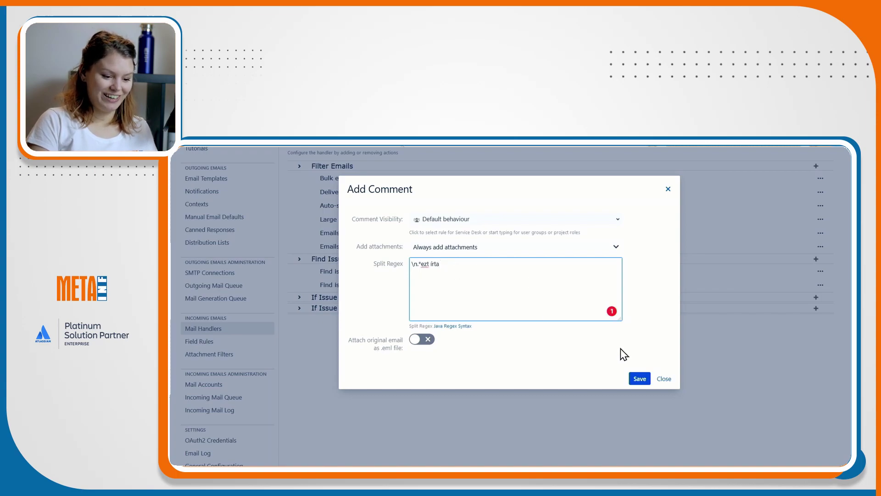
{"action": "left_click", "coordinate": [635, 381]}
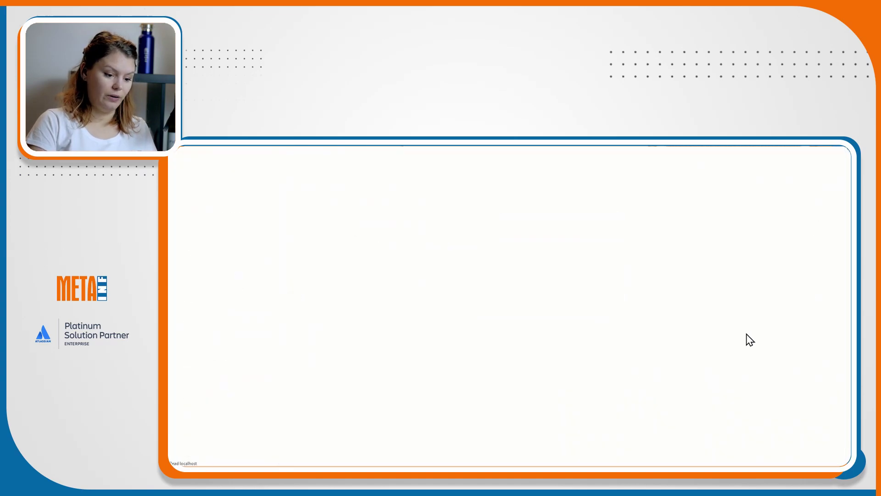
Add a Create Issue action for Service Management Project, New Feature type, attaching the .eml.
{"action": "scroll", "coordinate": [785, 333], "scroll_direction": "down", "scroll_amount": 4}
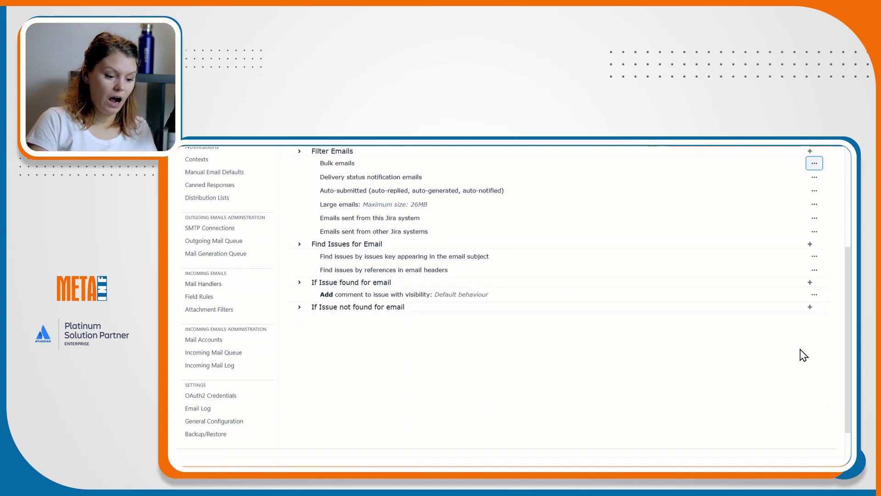
{"action": "left_click", "coordinate": [811, 309]}
{"action": "left_click", "coordinate": [781, 331]}
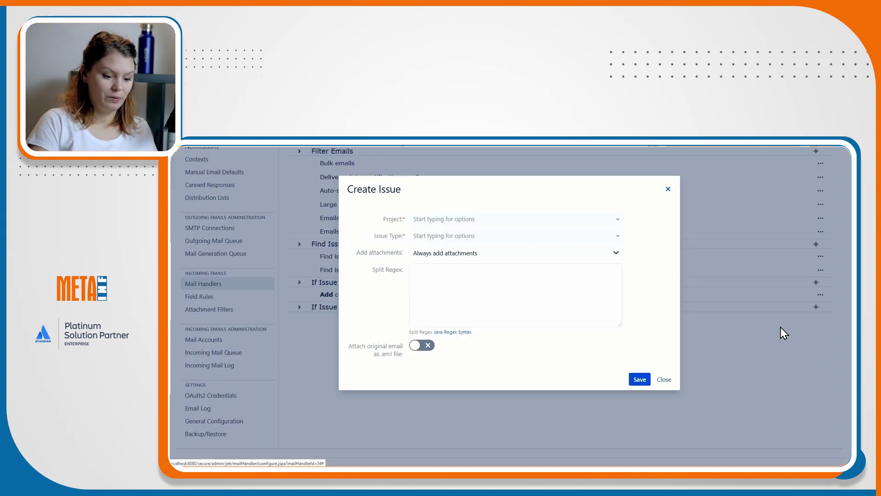
{"action": "left_click", "coordinate": [464, 222]}
{"action": "left_click", "coordinate": [463, 251]}
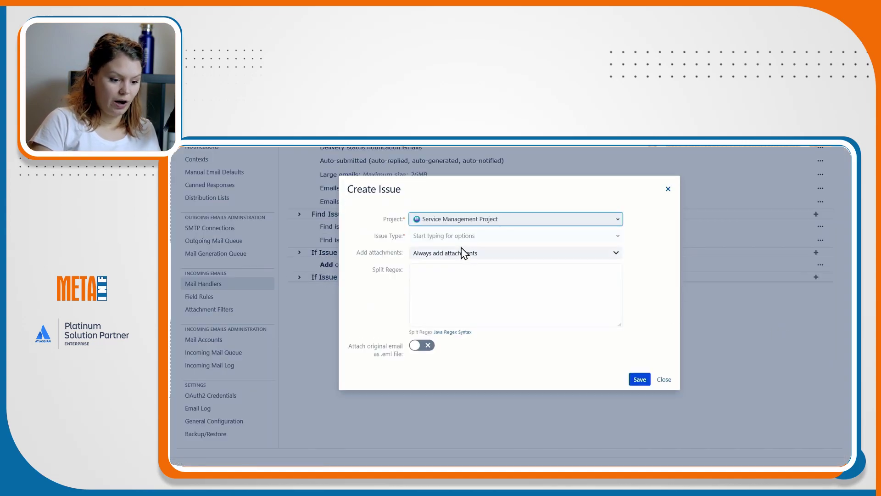
{"action": "left_click", "coordinate": [460, 236]}
{"action": "left_click", "coordinate": [452, 272]}
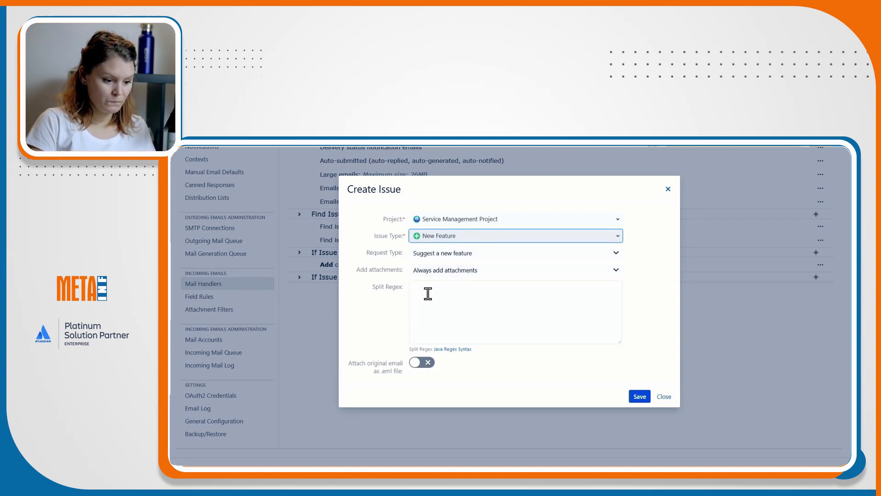
{"action": "left_click", "coordinate": [422, 366]}
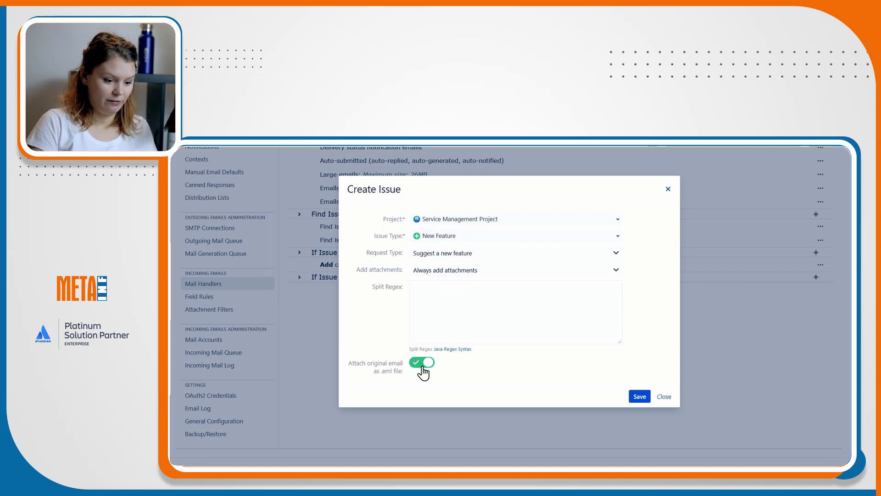
{"action": "left_click", "coordinate": [639, 397]}
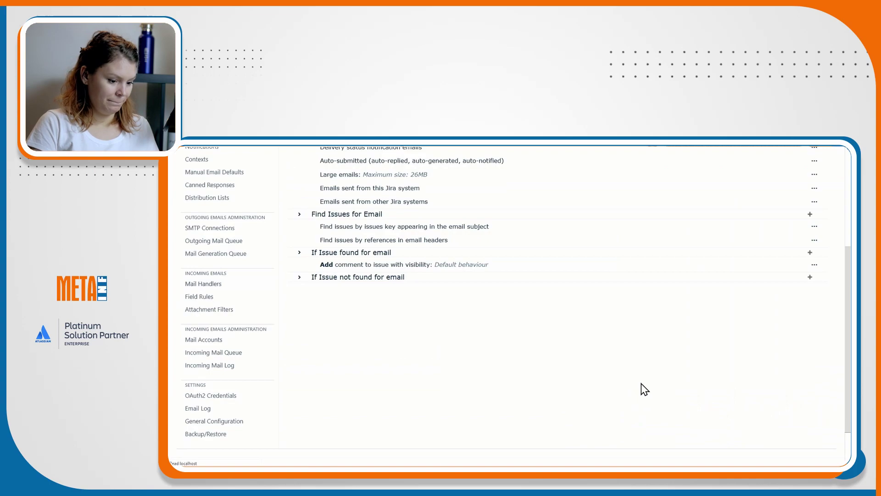
{"action": "scroll", "coordinate": [645, 380], "scroll_direction": "down", "scroll_amount": 3}
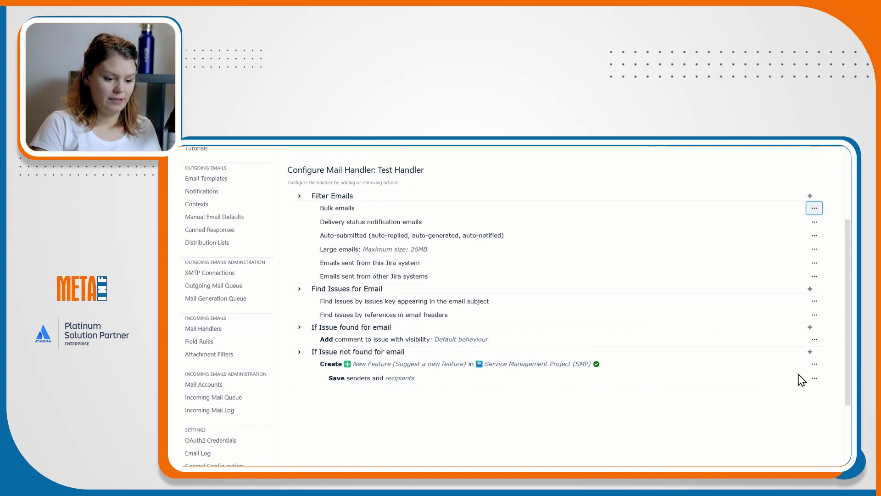
{"action": "left_click", "coordinate": [812, 380]}
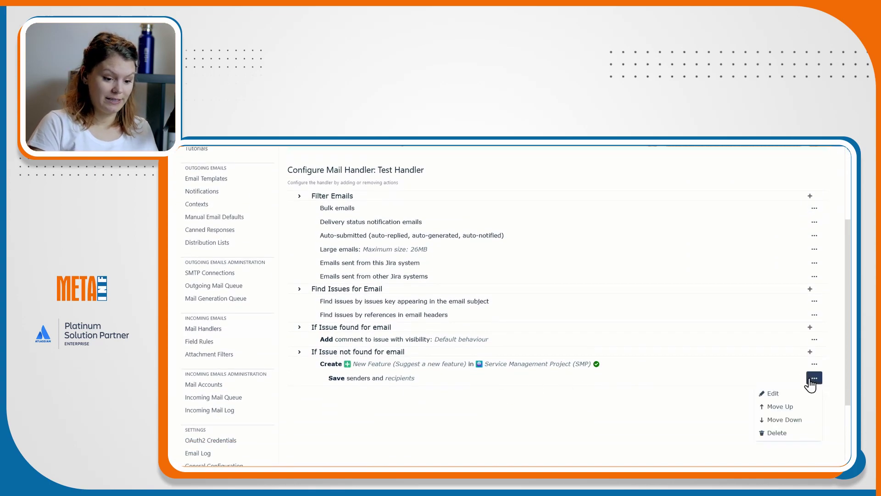
Stop saving CC'd SD Agents and exclude the test mailbox address from saving.
{"action": "left_click", "coordinate": [771, 393]}
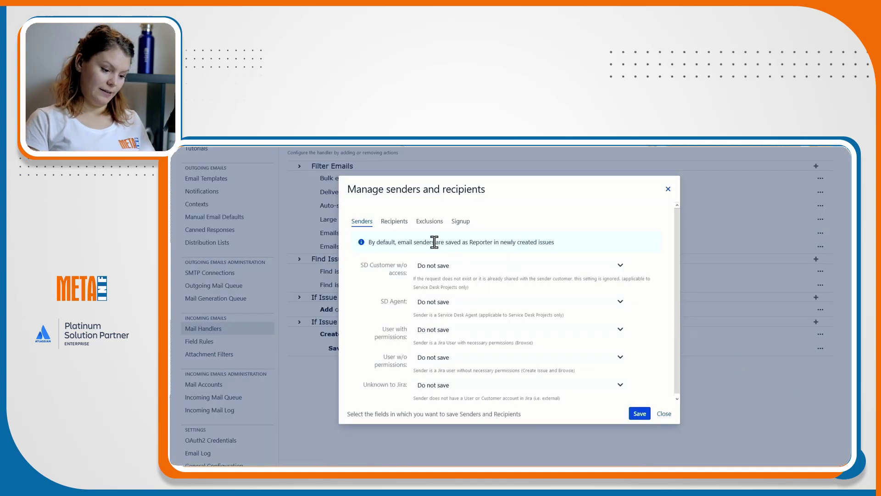
{"action": "left_click", "coordinate": [402, 222]}
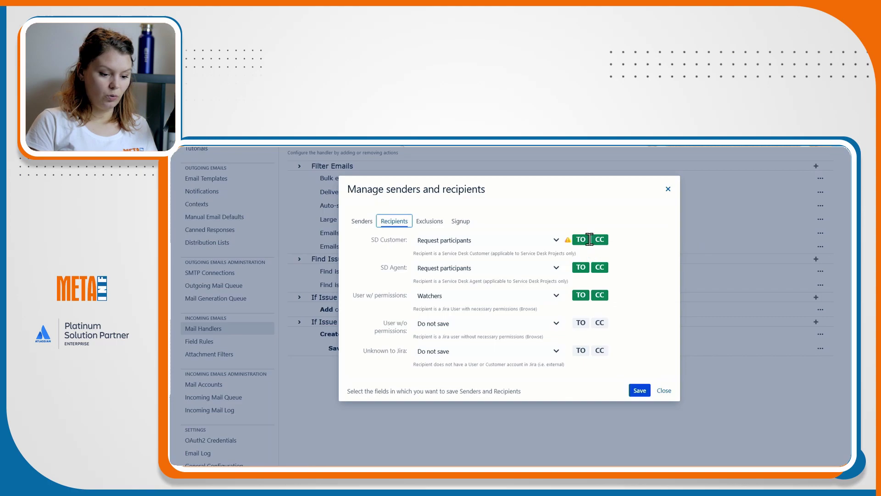
{"action": "left_click", "coordinate": [597, 267]}
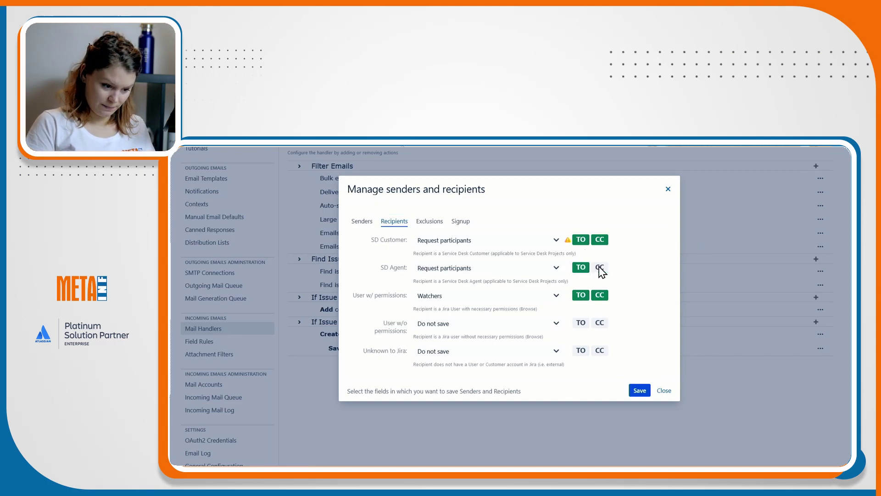
{"action": "left_click", "coordinate": [430, 221]}
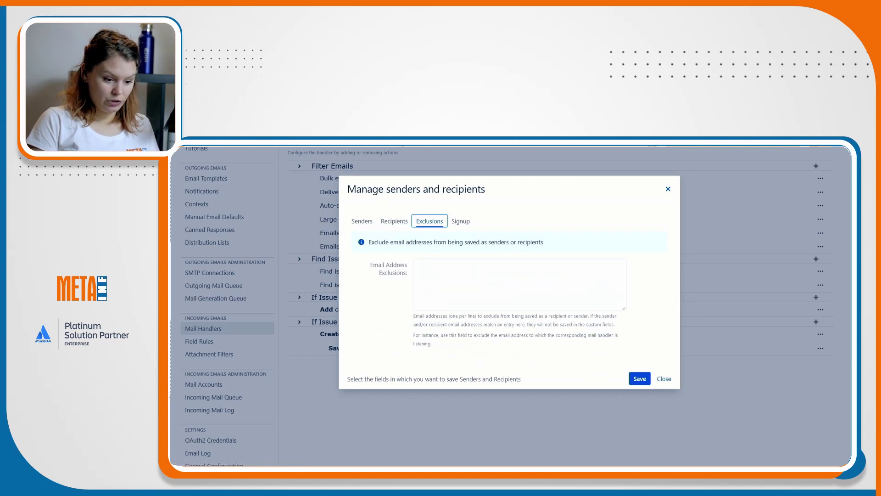
{"action": "left_click", "coordinate": [482, 274]}
{"action": "key", "text": "ctrl+v"}
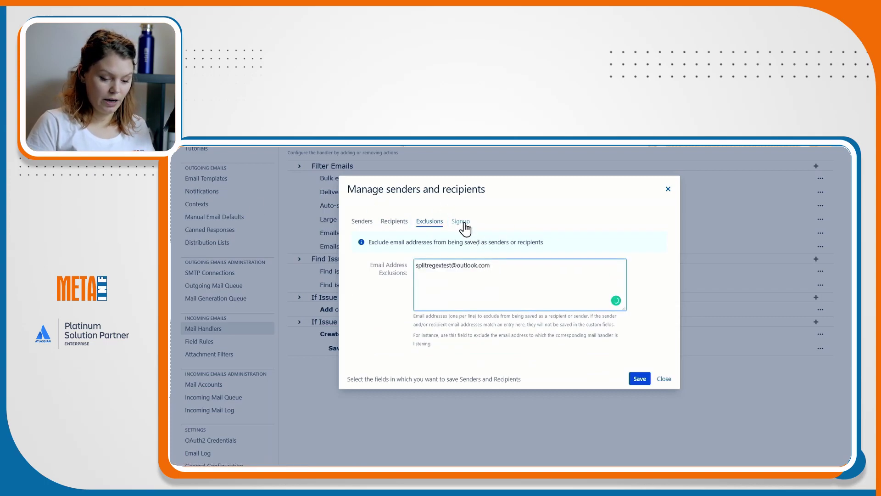
Enable signup for email senders, TO and CC recipients, and save the rule.
{"action": "left_click", "coordinate": [461, 221]}
{"action": "left_click", "coordinate": [432, 284]}
{"action": "left_click", "coordinate": [433, 297]}
{"action": "left_click", "coordinate": [431, 311]}
{"action": "left_click", "coordinate": [638, 380]}
{"action": "scroll", "coordinate": [720, 360], "scroll_direction": "down", "scroll_amount": 2}
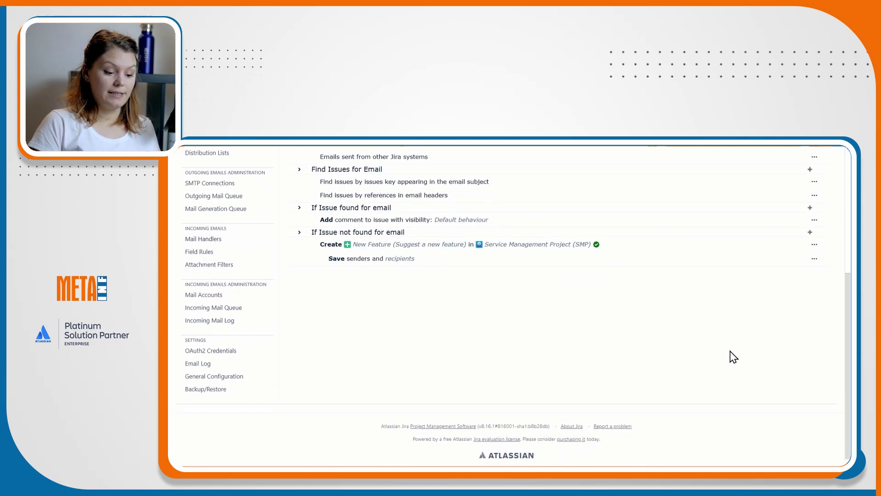
{"action": "scroll", "coordinate": [732, 356], "scroll_direction": "up", "scroll_amount": 1}
Add a Set Issue Fields rule making Priority High when the email Body matches (?i)Priority:\s*Urgent.
{"action": "left_click", "coordinate": [814, 287]}
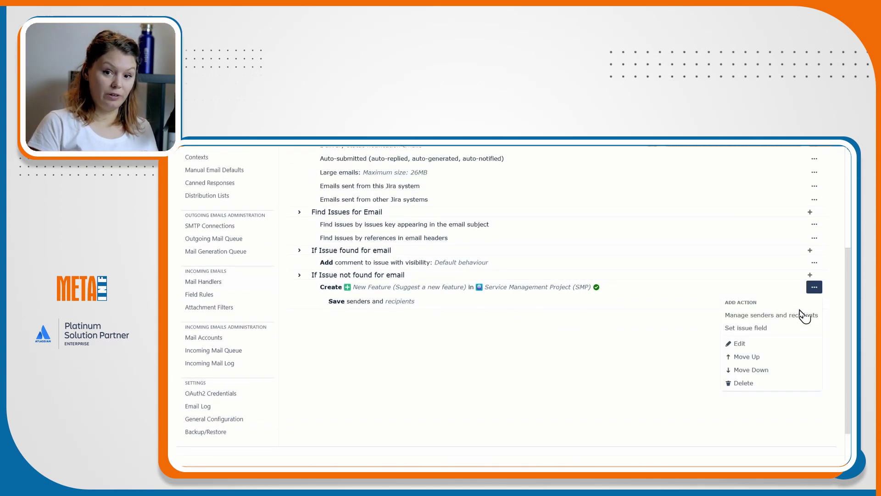
{"action": "left_click", "coordinate": [790, 327]}
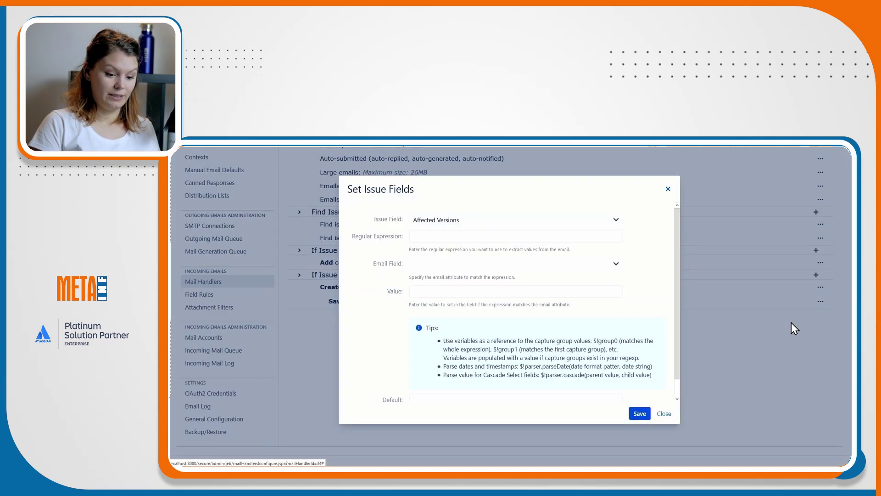
{"action": "left_click", "coordinate": [466, 222]}
{"action": "left_click", "coordinate": [461, 340]}
{"action": "left_click", "coordinate": [459, 236]}
{"action": "type", "text": "(?i)Priority:\\s*Urgent"}
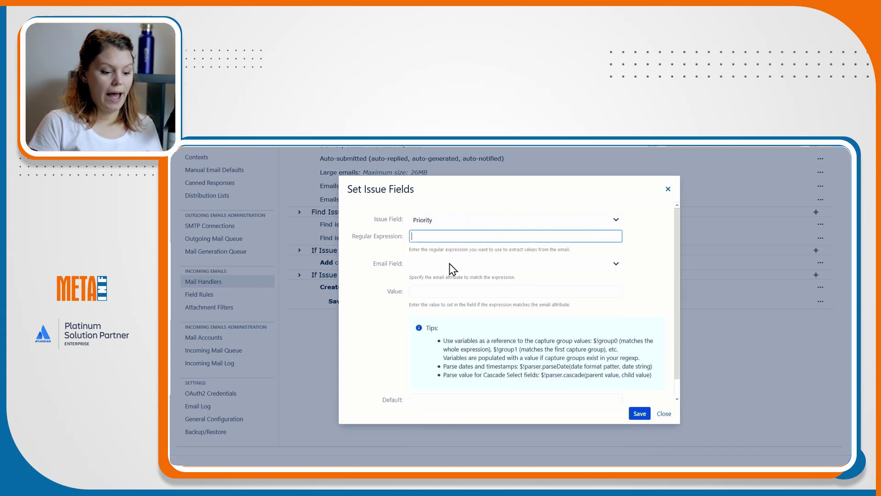
{"action": "left_click", "coordinate": [450, 263]}
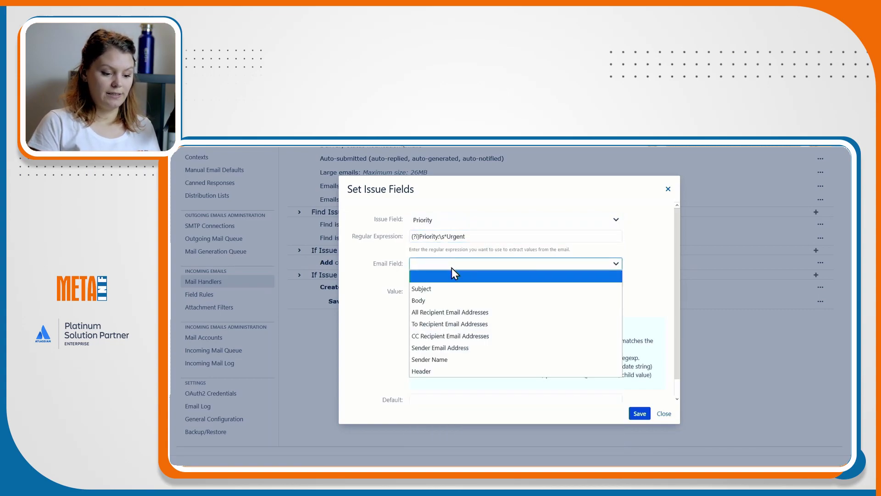
{"action": "left_click", "coordinate": [445, 301]}
{"action": "left_click", "coordinate": [445, 291]}
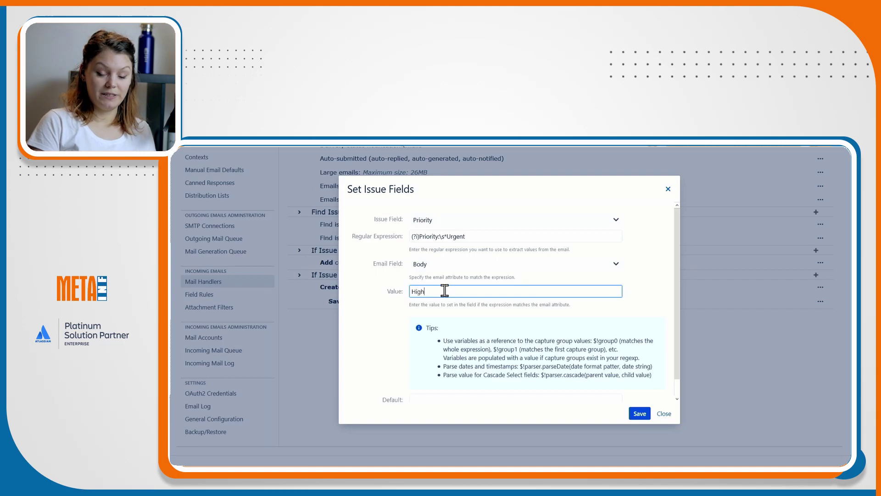
{"action": "scroll", "coordinate": [445, 290], "scroll_direction": "down", "scroll_amount": 1}
{"action": "left_click", "coordinate": [432, 377]}
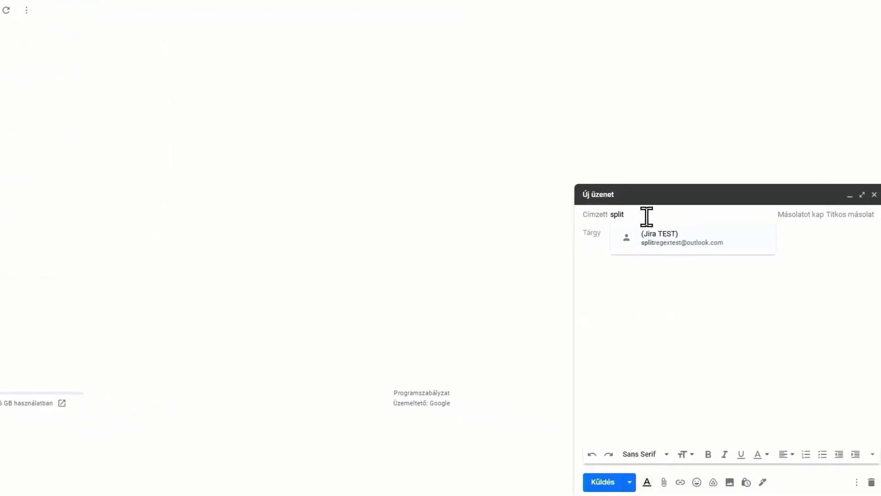
Email the Jira TEST address with subject 'Whatever test subject for the webinar' and body 'Priority:Urgent'.
{"action": "left_click", "coordinate": [668, 244]}
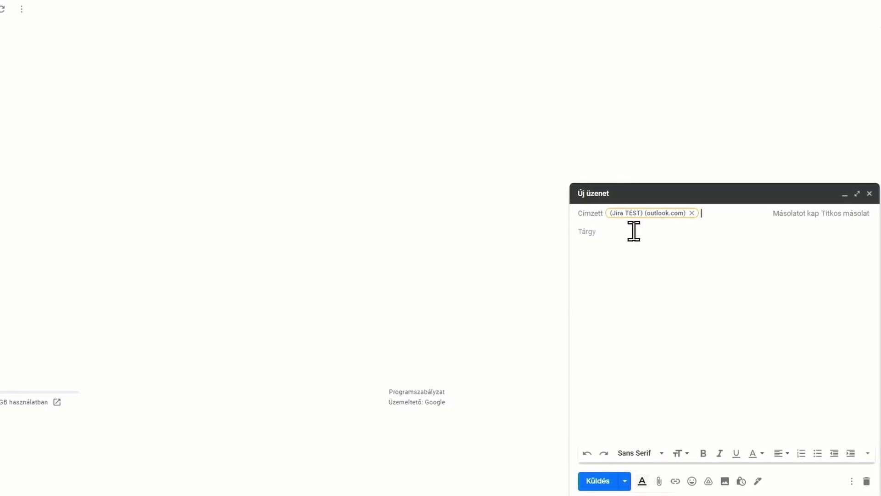
{"action": "left_click", "coordinate": [634, 231]}
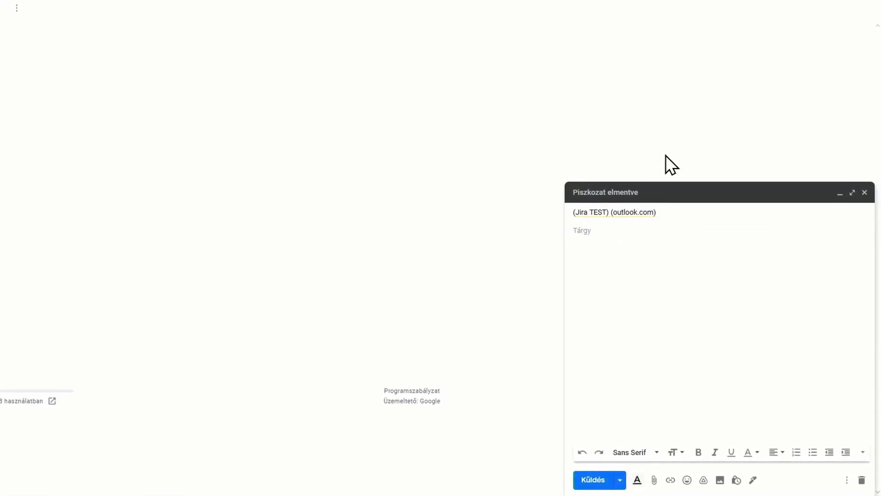
{"action": "type", "text": "Whatever"}
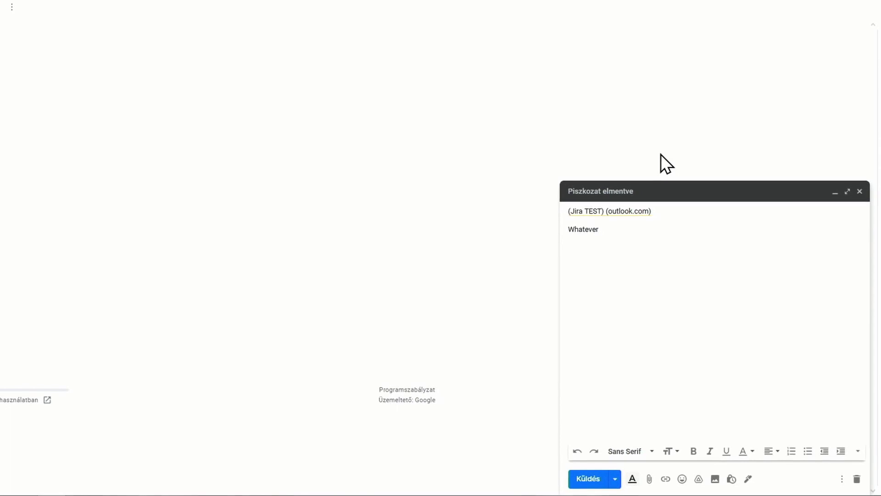
{"action": "type", "text": " test subj"}
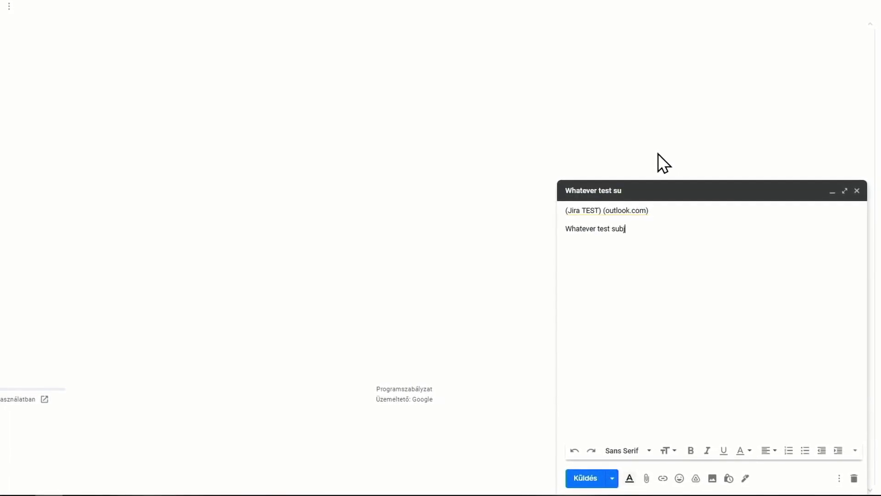
{"action": "type", "text": "ect for the webina"}
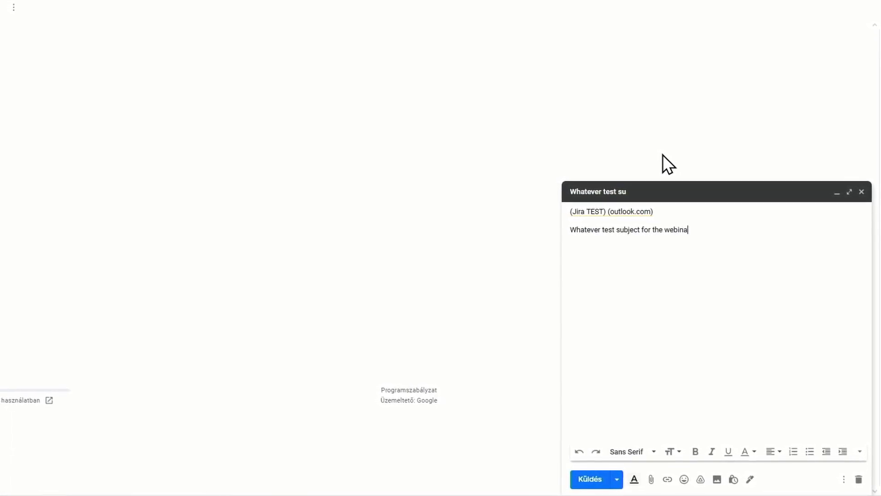
{"action": "type", "text": "r"}
{"action": "left_click", "coordinate": [699, 268]}
{"action": "type", "text": "Priority:Urgent"}
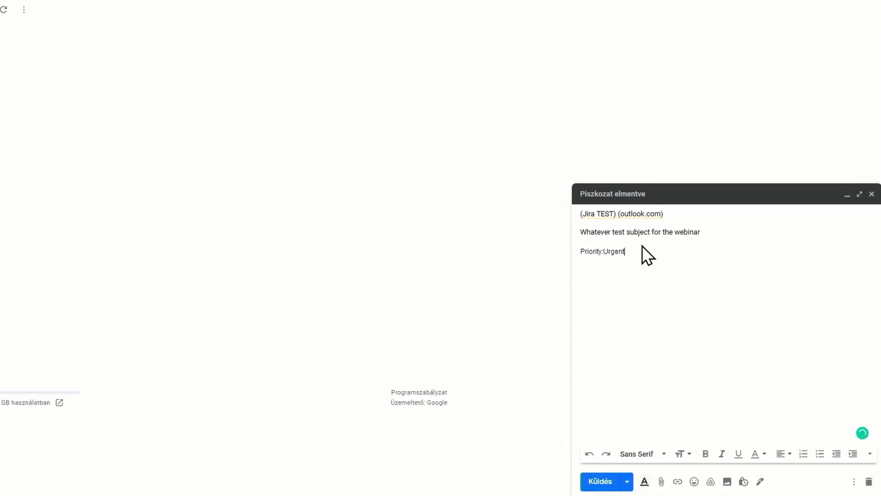
{"action": "left_click", "coordinate": [605, 485]}
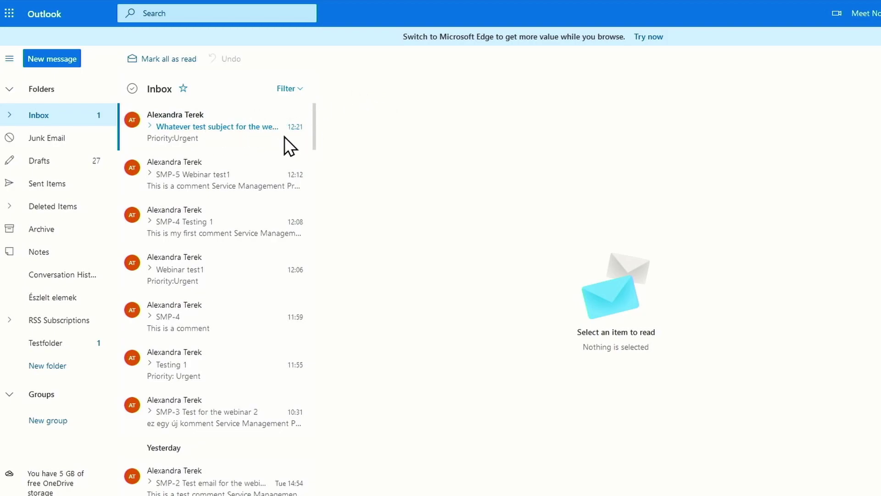
Open the newly arrived 'Whatever test subject for the webinar' email in the Outlook inbox.
{"action": "left_click", "coordinate": [257, 114]}
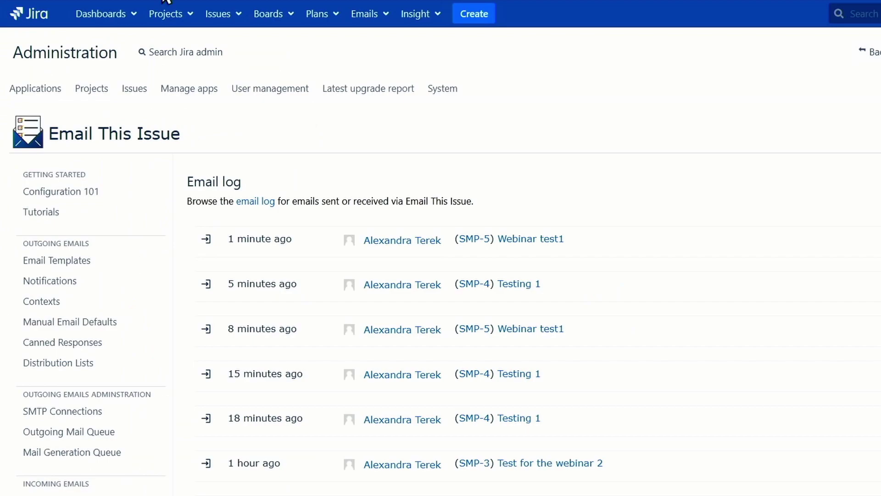
Go from the Incoming Mail Queue to the Incoming Mail Log.
{"action": "scroll", "coordinate": [112, 255], "scroll_direction": "down", "scroll_amount": 3}
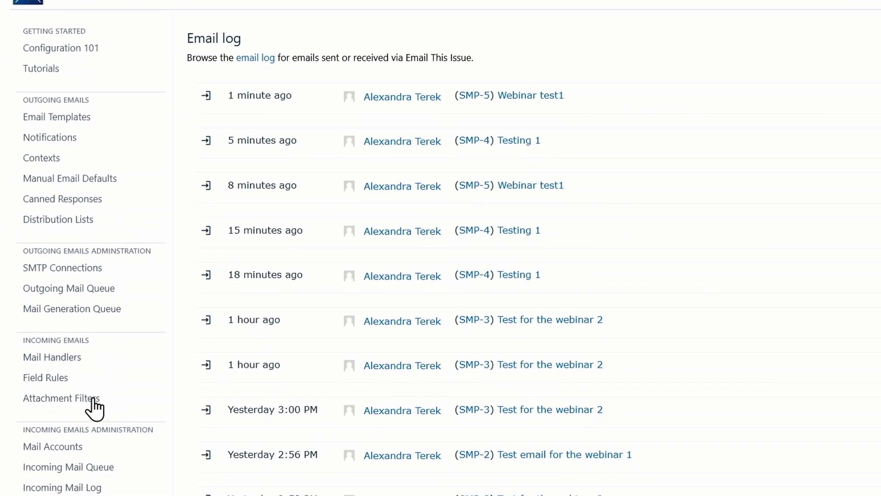
{"action": "scroll", "coordinate": [99, 423], "scroll_direction": "down", "scroll_amount": 2}
{"action": "left_click", "coordinate": [114, 395]}
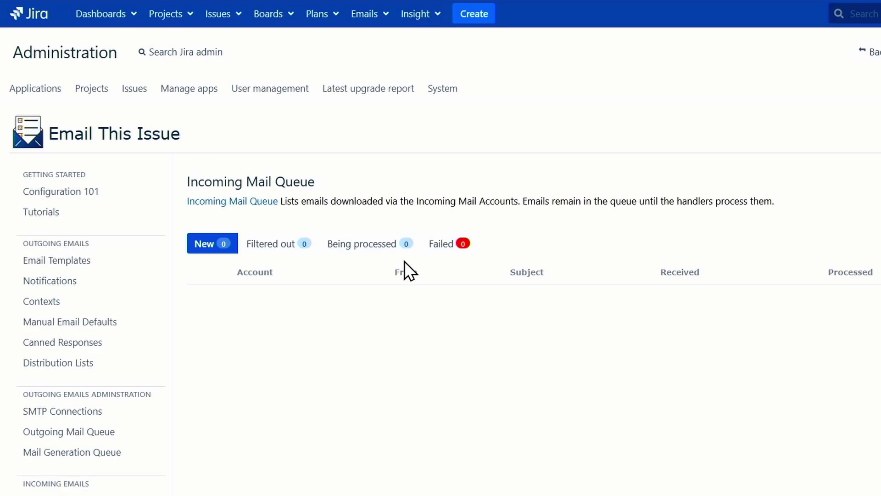
{"action": "scroll", "coordinate": [404, 261], "scroll_direction": "down", "scroll_amount": 3}
{"action": "scroll", "coordinate": [415, 246], "scroll_direction": "down", "scroll_amount": 2}
{"action": "scroll", "coordinate": [285, 312], "scroll_direction": "down", "scroll_amount": 2}
{"action": "left_click", "coordinate": [96, 343]}
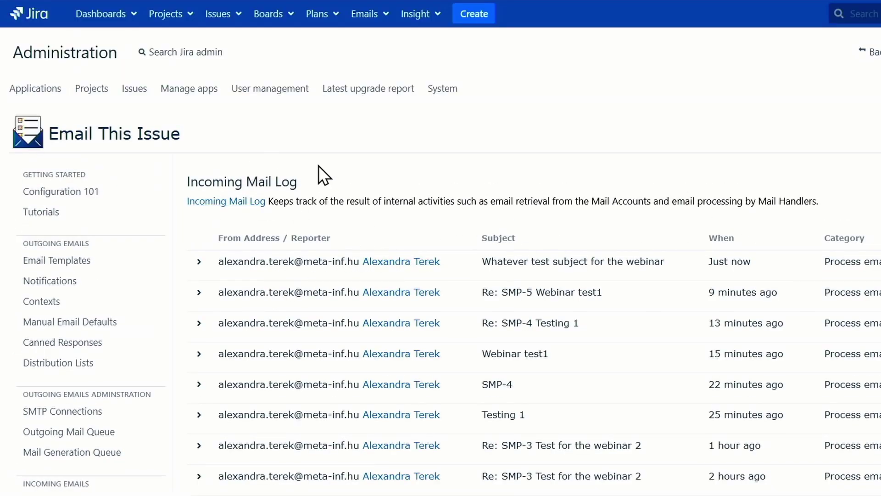
Expand the webinar email's log entry and go to its new issue SMP-6.
{"action": "left_click", "coordinate": [572, 260]}
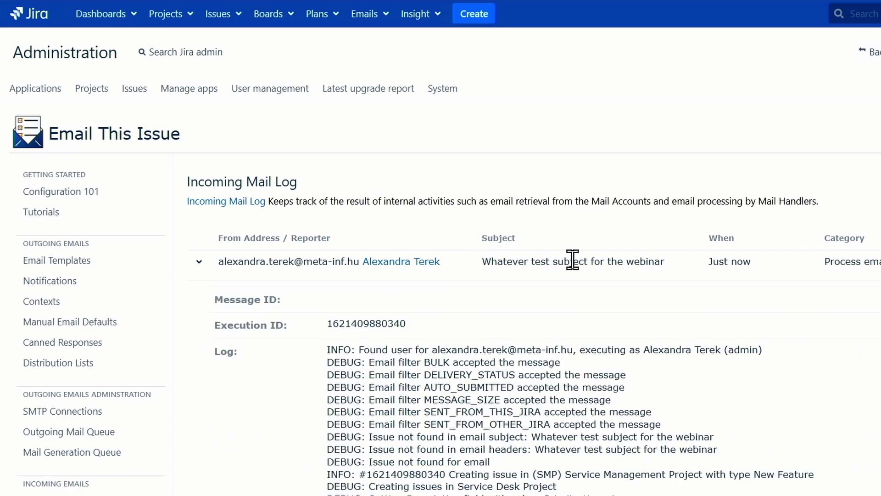
{"action": "scroll", "coordinate": [531, 216], "scroll_direction": "down", "scroll_amount": 3}
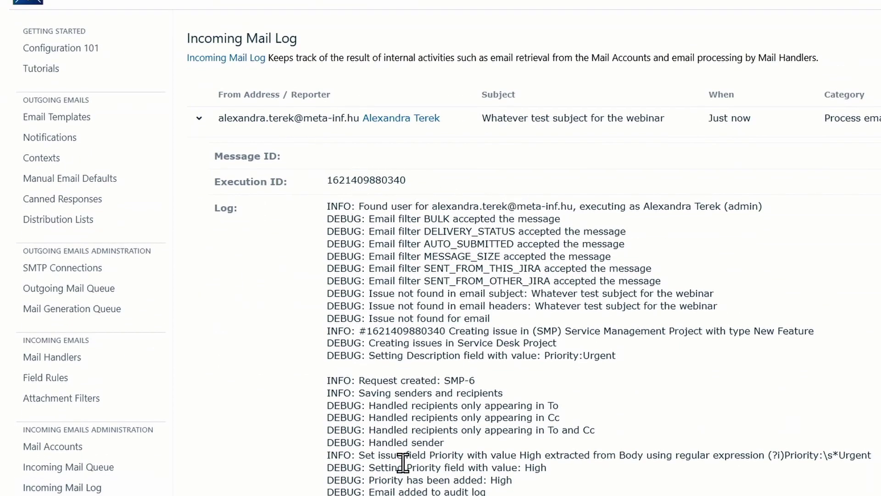
{"action": "left_click_drag", "start_coordinate": [475, 380], "coordinate": [451, 379]}
{"action": "key", "text": "Return"}
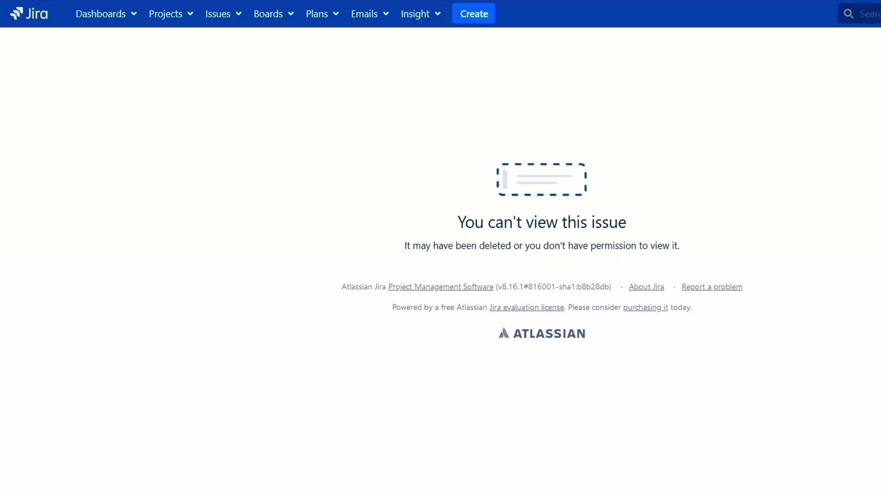
Reload to show SMP-6, then check its High priority, Priority:Urgent description and attached email.
{"action": "key", "text": "F5"}
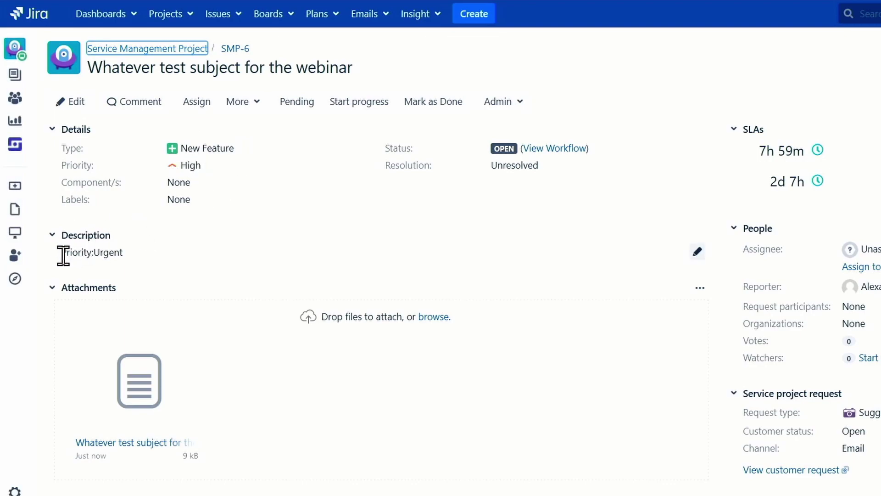
{"action": "scroll", "coordinate": [161, 247], "scroll_direction": "down", "scroll_amount": 2}
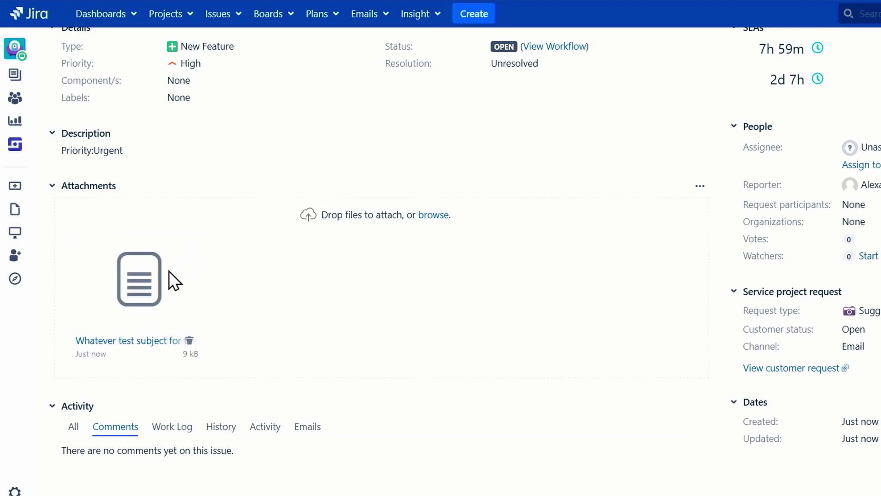
{"action": "scroll", "coordinate": [400, 294], "scroll_direction": "up", "scroll_amount": 2}
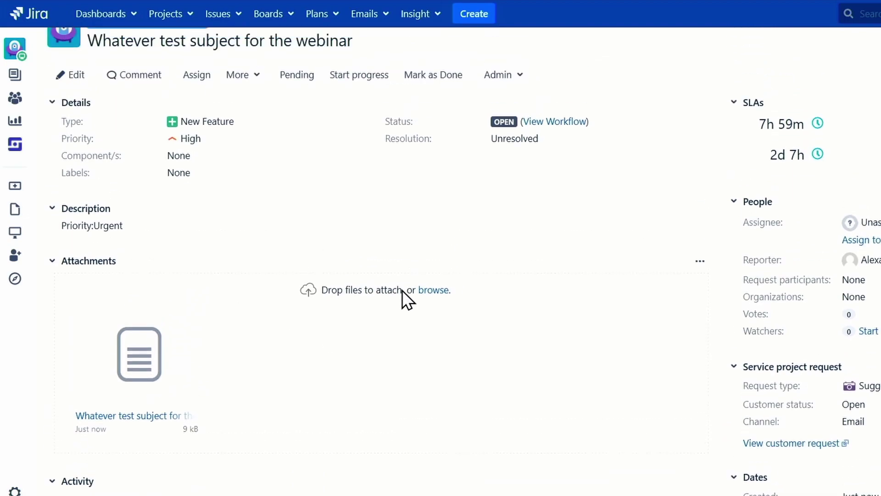
{"action": "scroll", "coordinate": [402, 290], "scroll_direction": "down", "scroll_amount": 2}
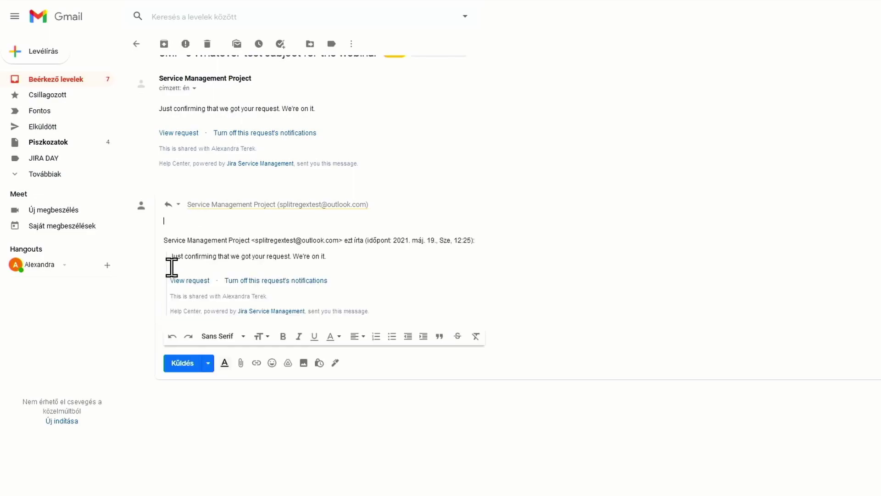
Scroll through the SMP-6 request confirmation email in Gmail.
{"action": "scroll", "coordinate": [225, 221], "scroll_direction": "down", "scroll_amount": 1}
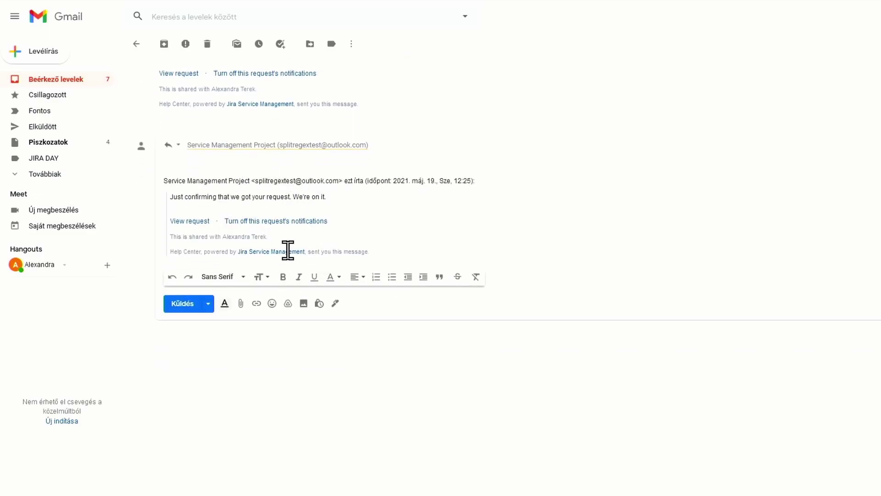
{"action": "scroll", "coordinate": [276, 234], "scroll_direction": "up", "scroll_amount": 2}
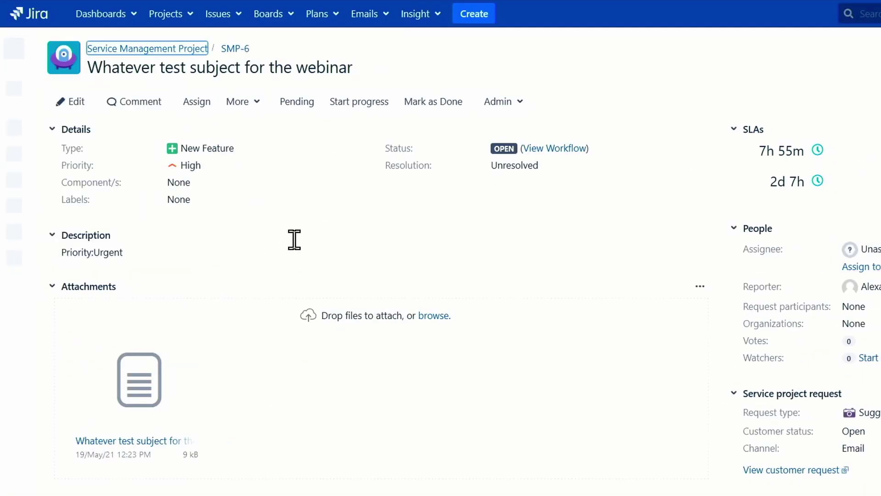
Find 'This is my comment' among the reporter comments in SMP-6's Activity section.
{"action": "scroll", "coordinate": [376, 214], "scroll_direction": "down", "scroll_amount": 3}
{"action": "mouse_move", "coordinate": [88, 447]}
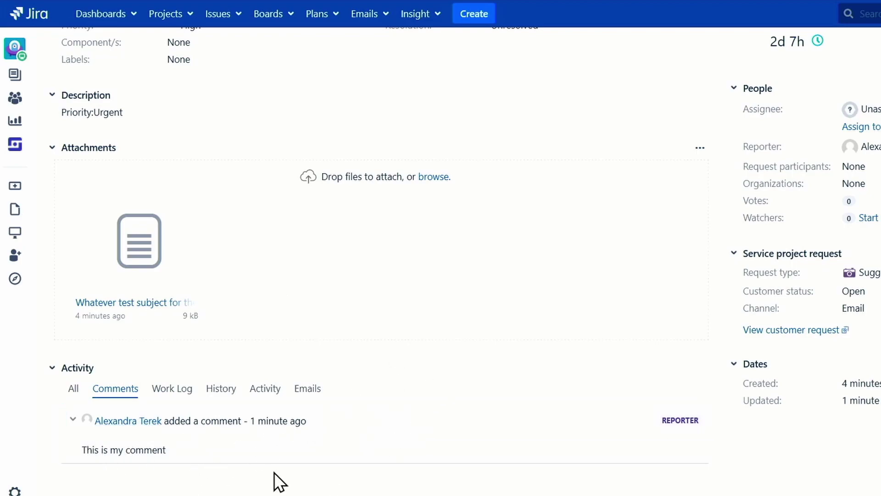
{"action": "scroll", "coordinate": [473, 398], "scroll_direction": "up", "scroll_amount": 2}
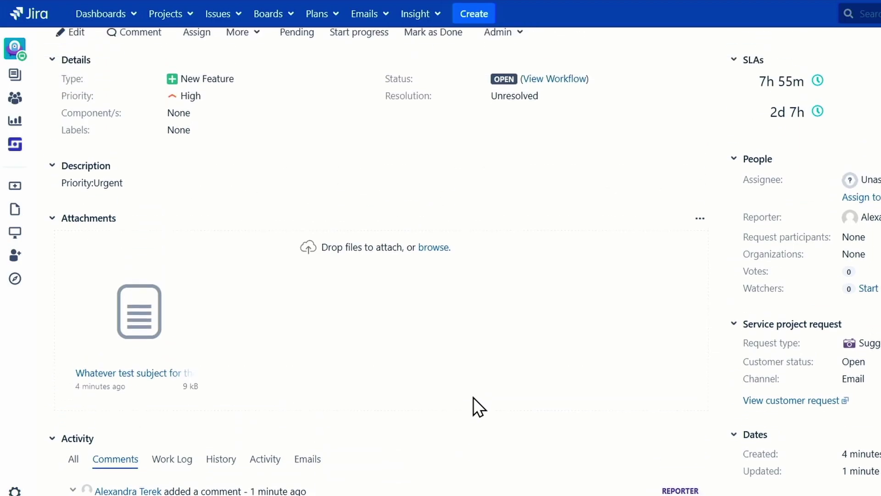
{"action": "scroll", "coordinate": [476, 395], "scroll_direction": "down", "scroll_amount": 2}
{"action": "scroll", "coordinate": [475, 395], "scroll_direction": "up", "scroll_amount": 3}
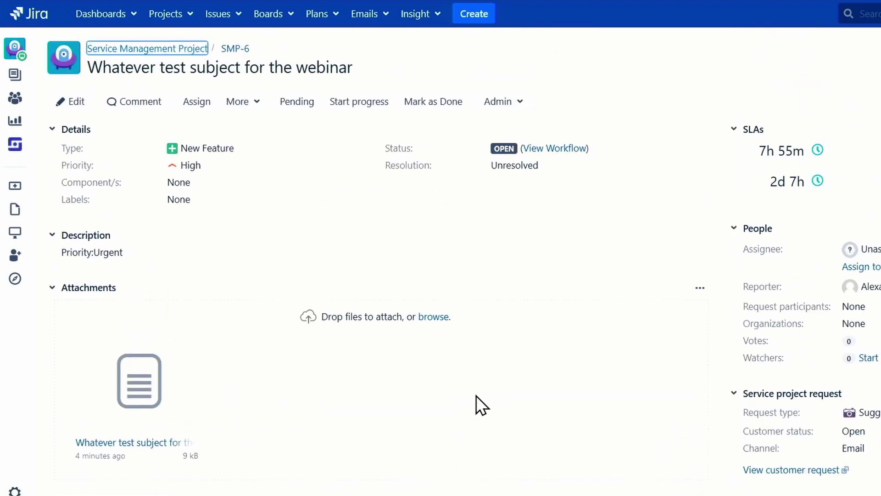